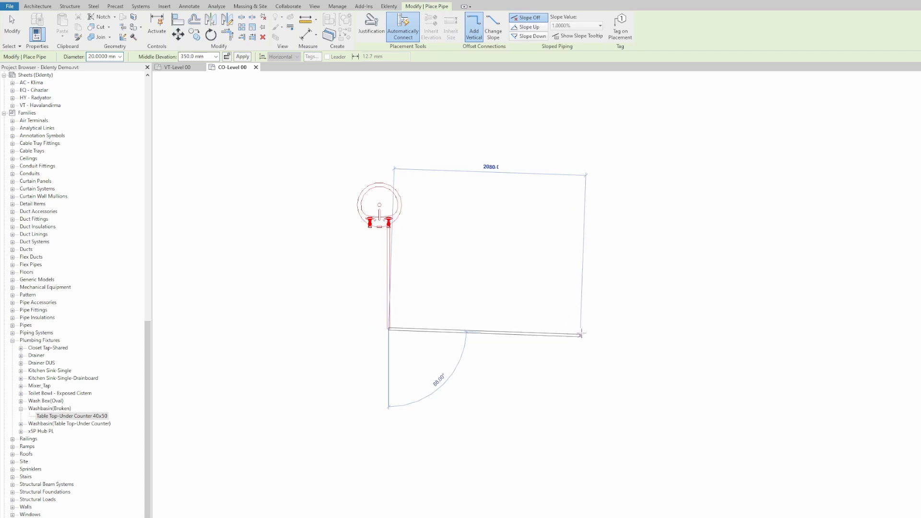
Finish the 20 mm hot water pipe with a horizontal run about 2080 mm long at 350 mm middle elevation
click(582, 329)
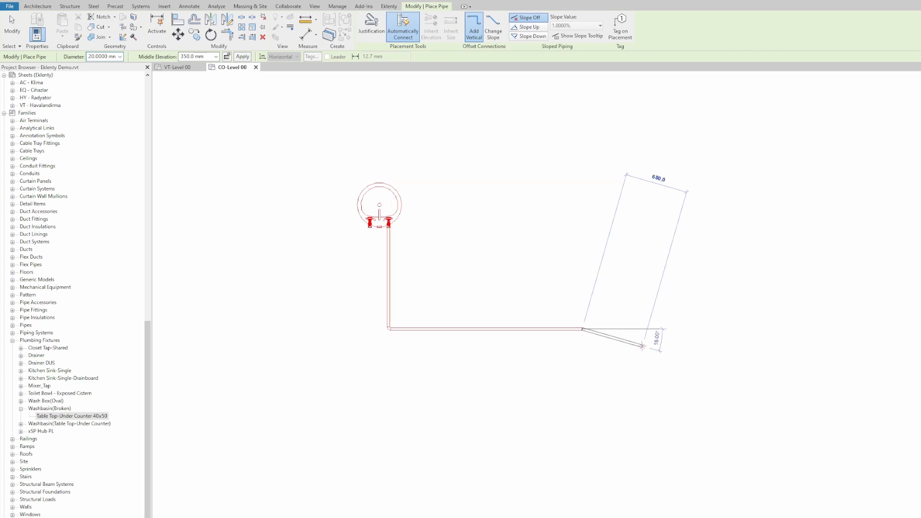
key(Escape)
key(Escape)
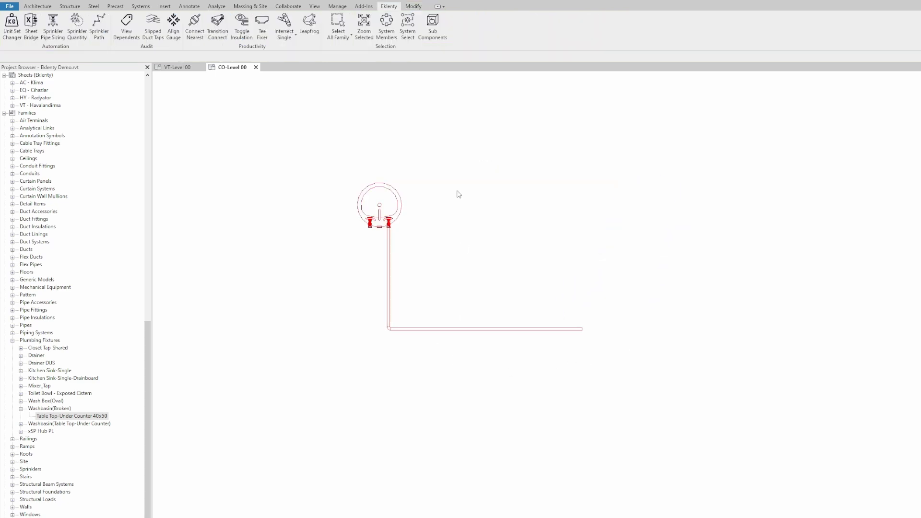
Copy the washbasin and its vertical branch pipe horizontally so the copied branch meets the horizontal main pipe
drag(456, 141, 329, 289)
key(c)
key(o)
click(512, 257)
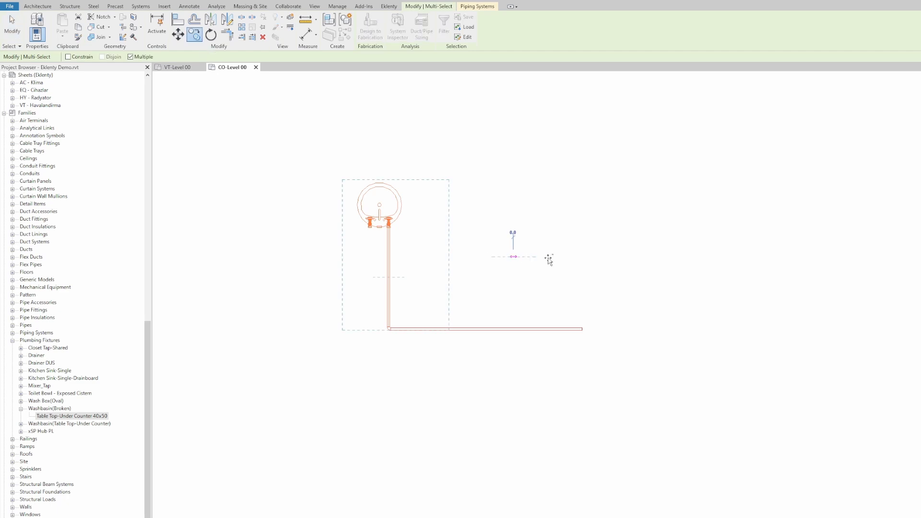
click(594, 257)
key(Escape)
key(Escape)
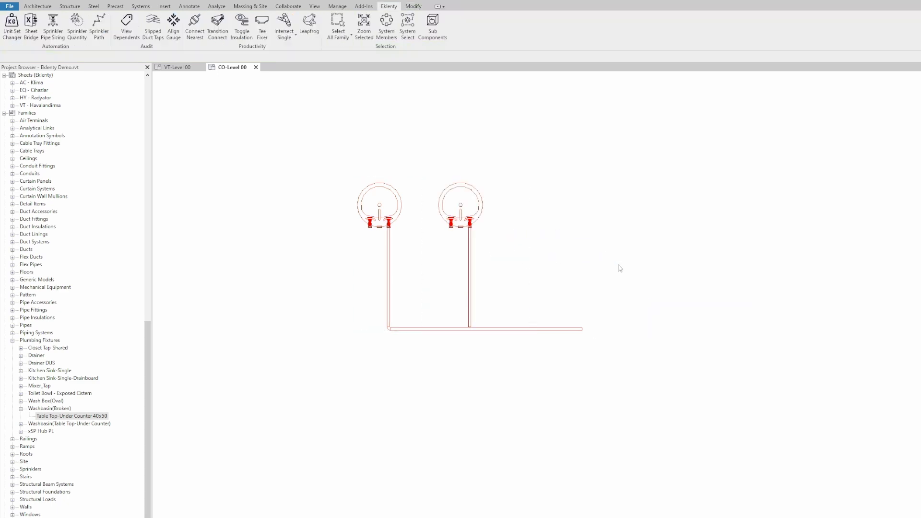
Check the elevation and slope properties of the first branch, the horizontal main and the second branch pipe
scroll(510, 294, up, 2)
middle_drag(529, 293, 604, 296)
click(111, 517)
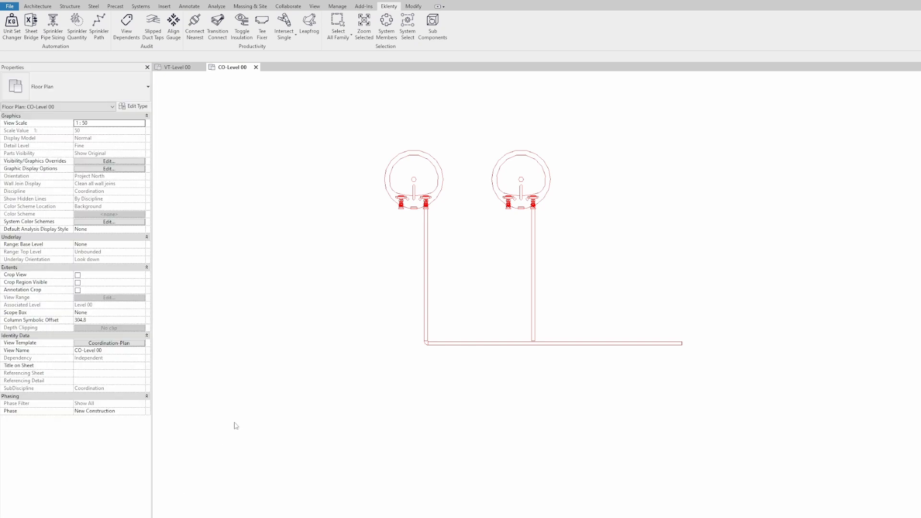
click(426, 282)
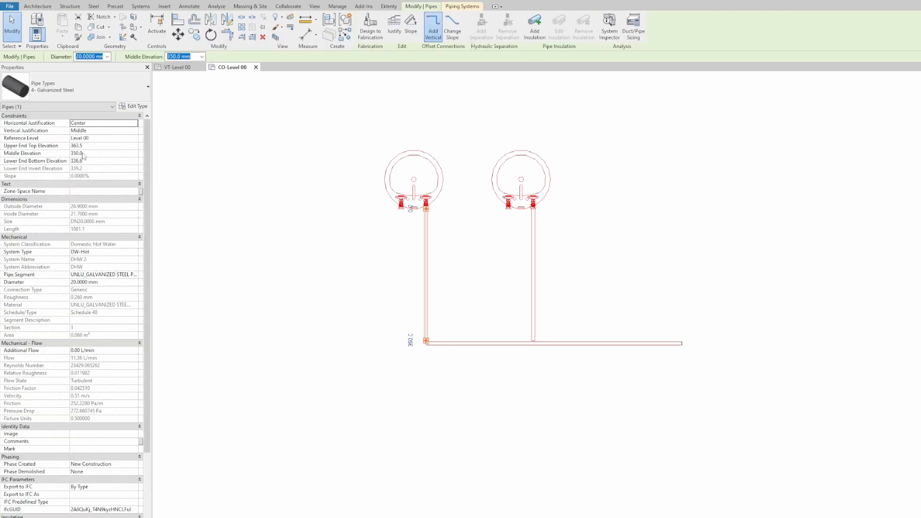
click(509, 328)
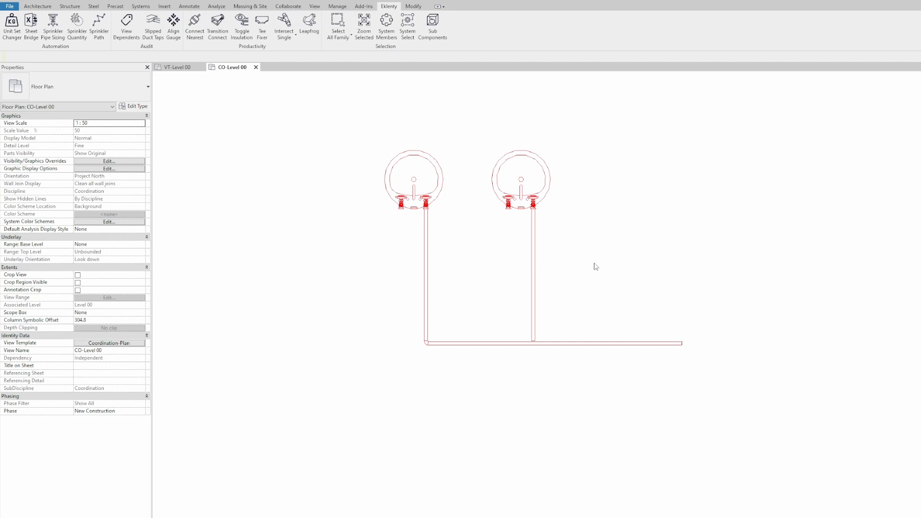
click(516, 343)
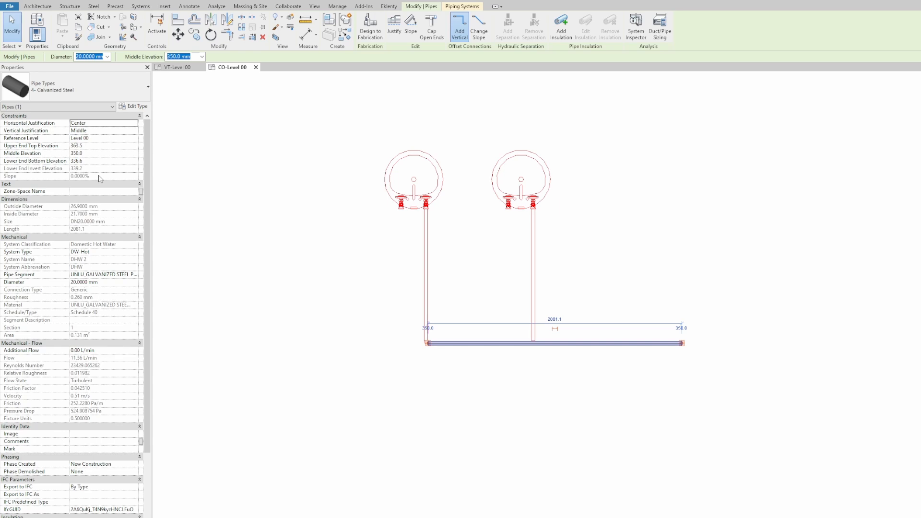
click(768, 227)
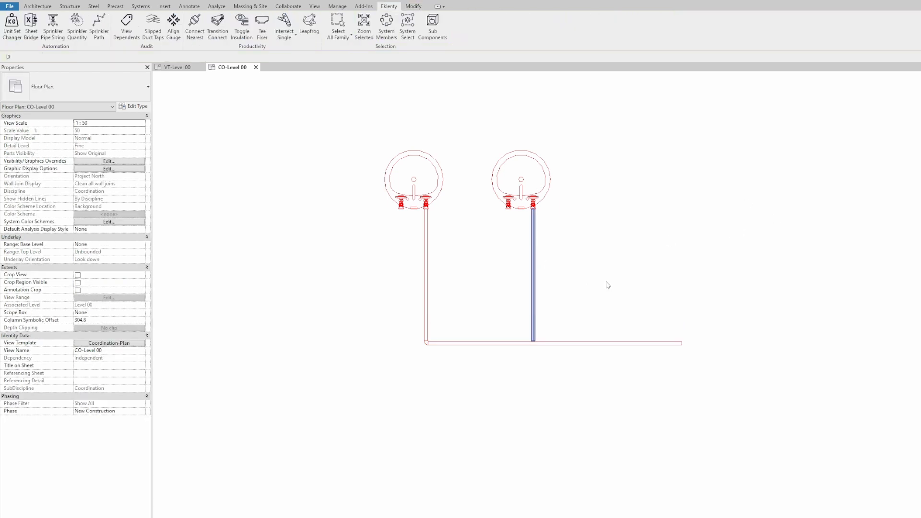
click(532, 276)
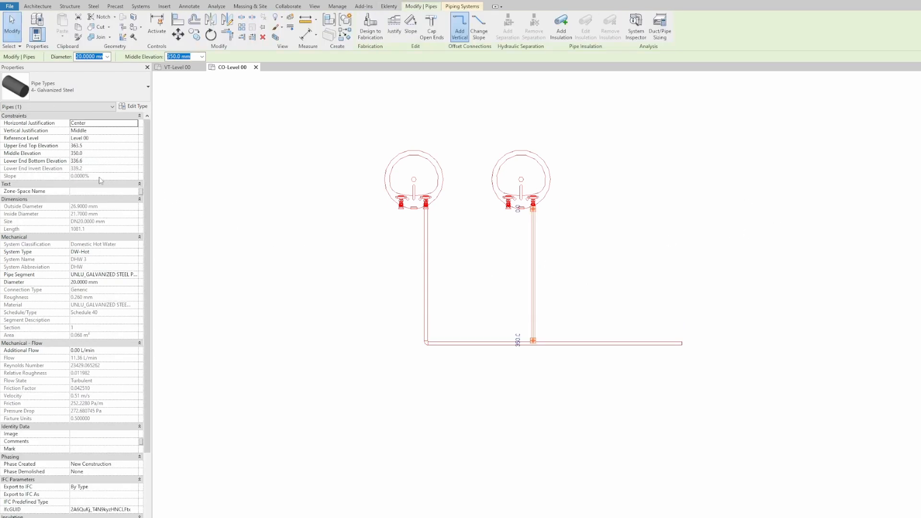
click(555, 354)
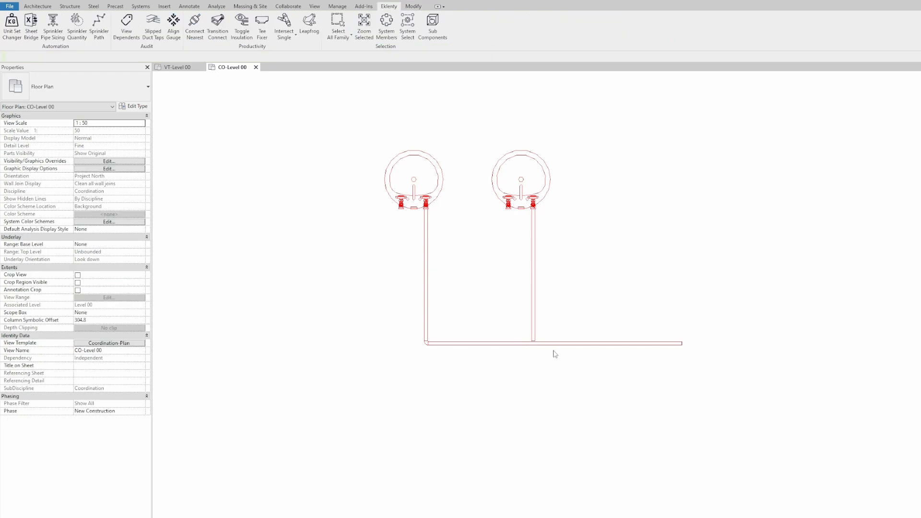
click(551, 344)
click(574, 360)
Extend the second washbasin's branch pipe to the horizontal main with Trim/Extend Single Element and inspect the junction
click(413, 6)
click(241, 37)
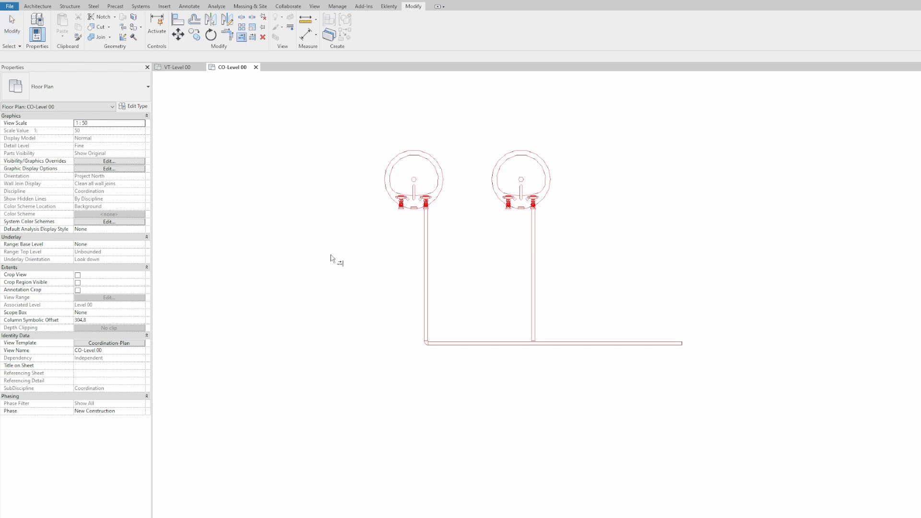
click(547, 343)
click(533, 333)
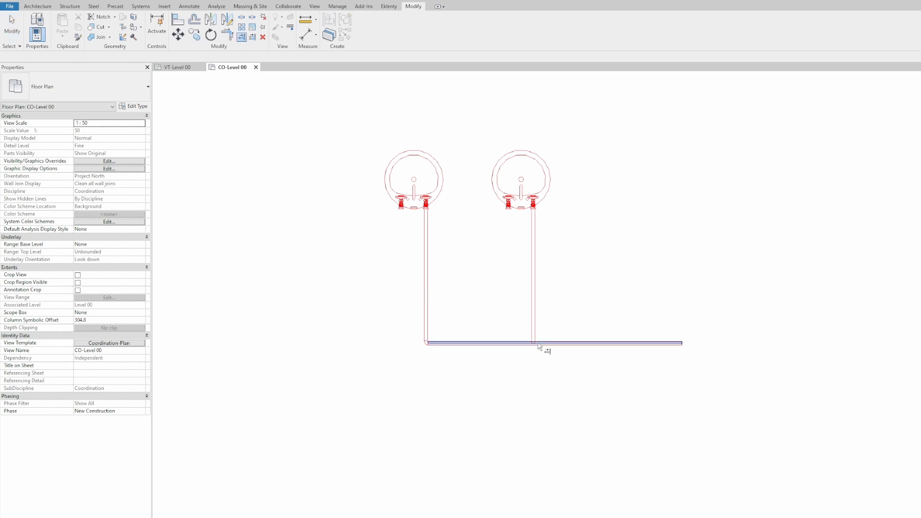
scroll(544, 350, up, 5)
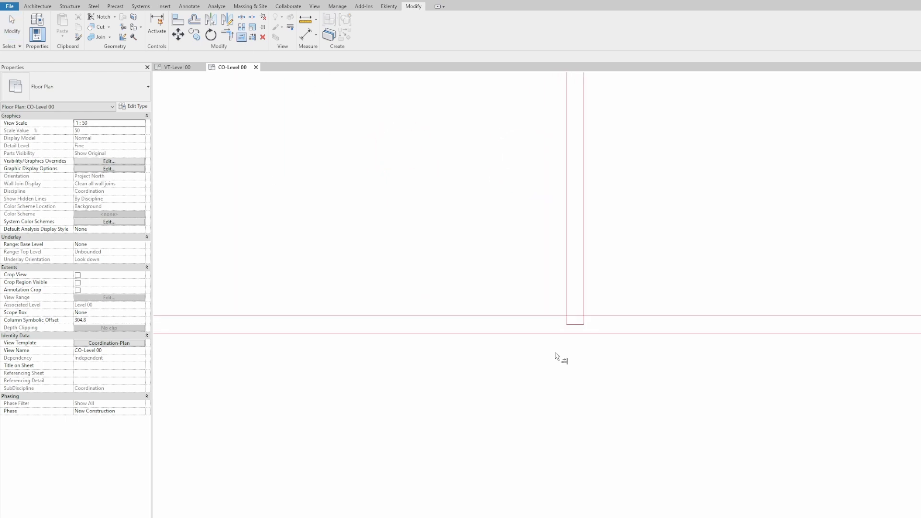
scroll(552, 359, down, 2)
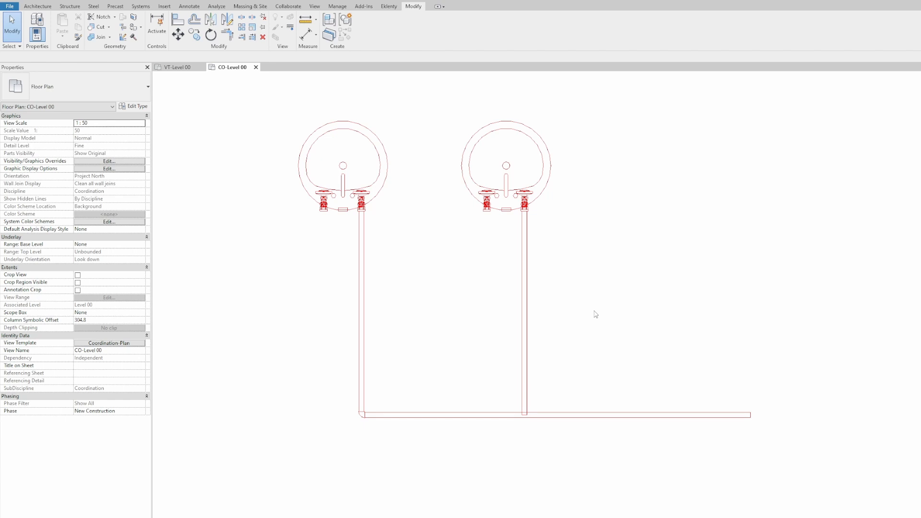
Open the second washbasin's family for editing and show its Left elevation
click(546, 172)
click(365, 40)
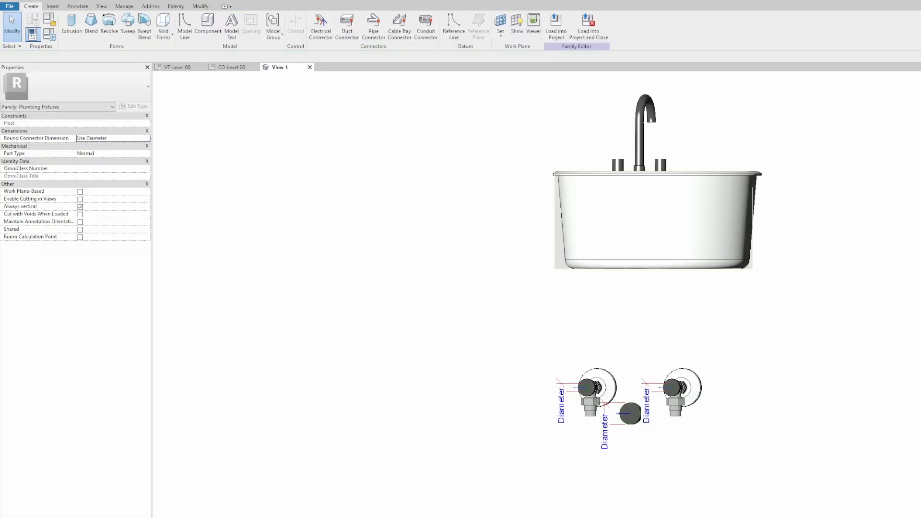
double_click(33, 158)
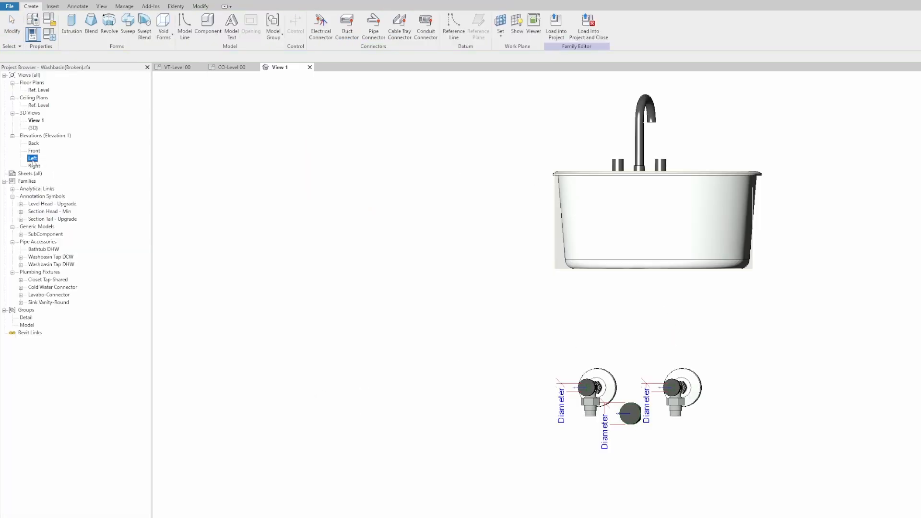
scroll(468, 436, up, 2)
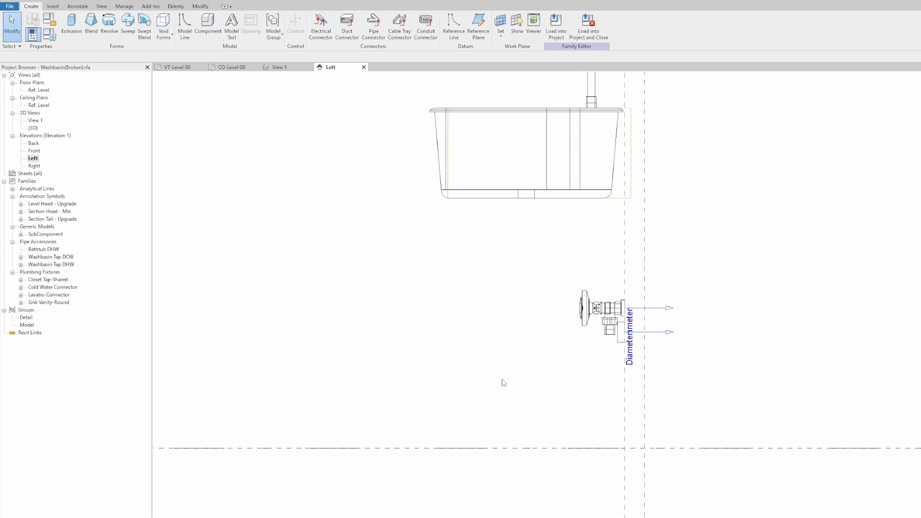
Dimension the height of the tap valve's centreline above the reference level in the Left elevation
key(d)
key(i)
click(580, 308)
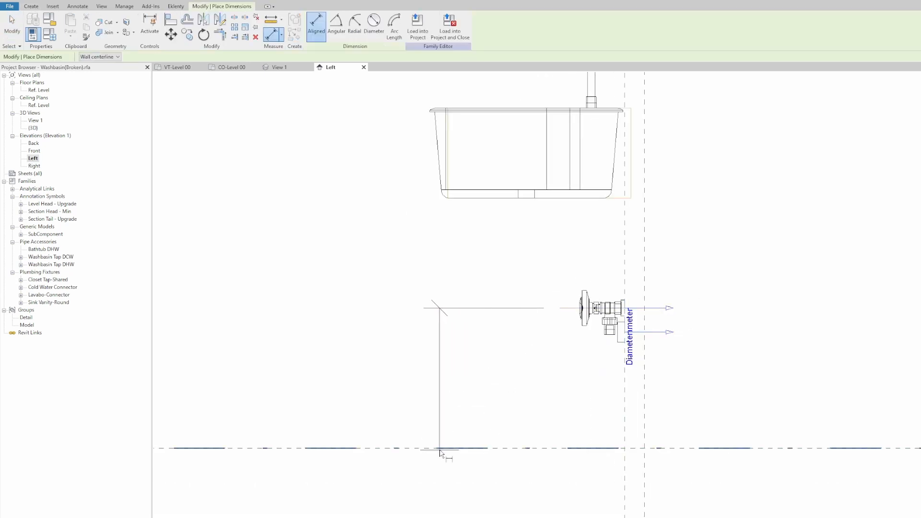
click(444, 447)
click(419, 393)
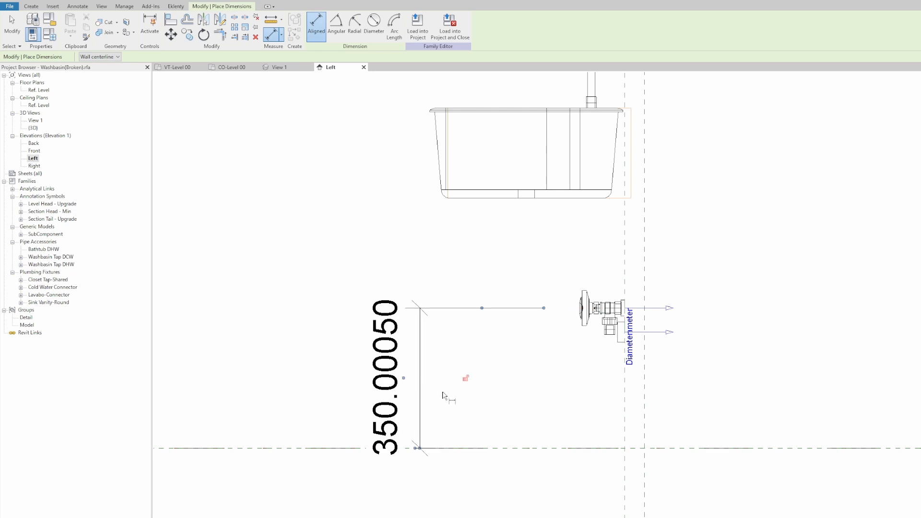
key(Escape)
key(Escape)
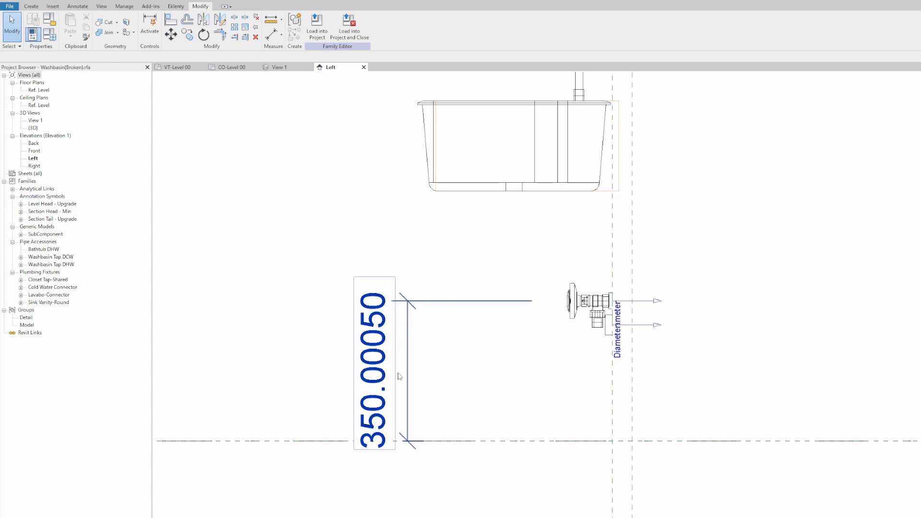
Return to the CO-Level 00 plan and examine the second branch pipe's elevation and slope properties
click(232, 67)
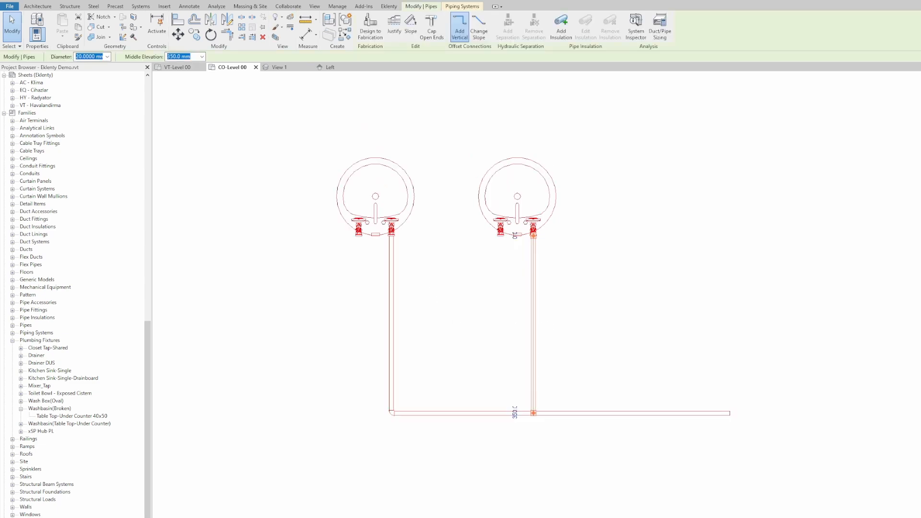
click(102, 516)
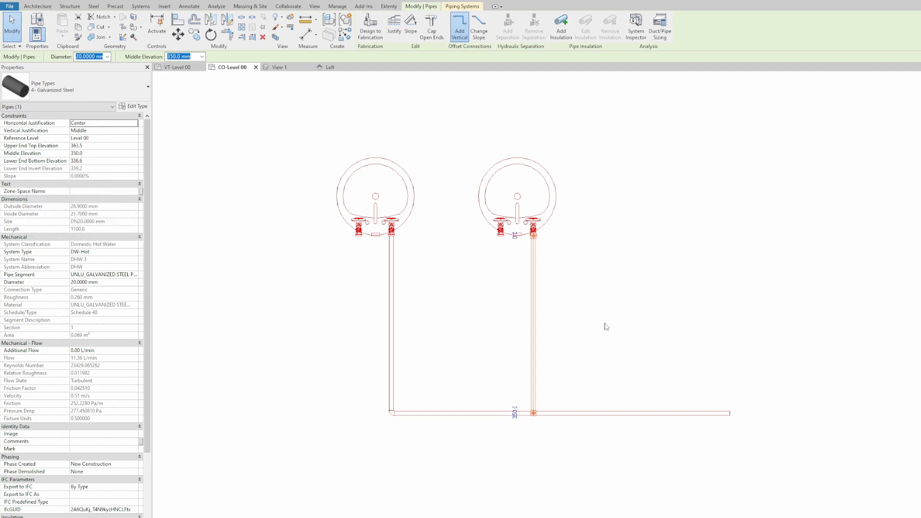
middle_drag(627, 295, 629, 297)
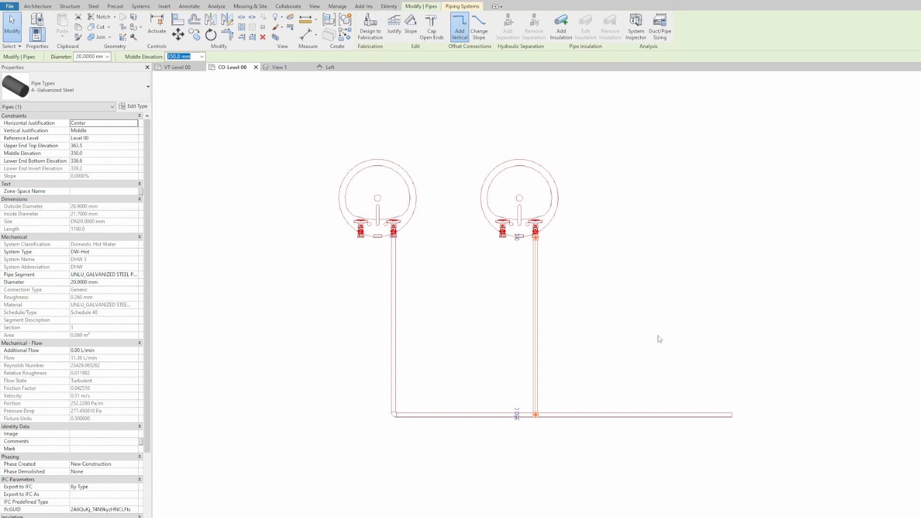
Run Align Gauge on both washbasins and all their pipes and read which elements it reports as sloped or tilted
click(389, 6)
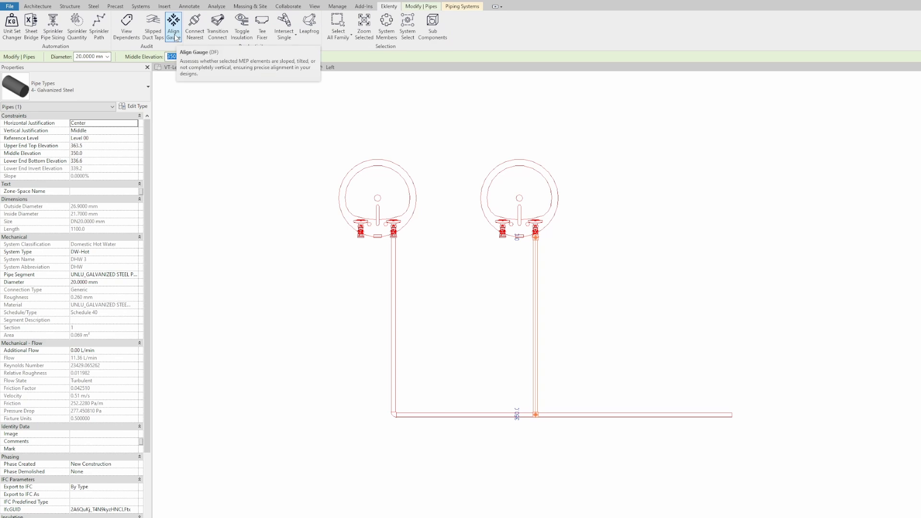
scroll(663, 347, down, 3)
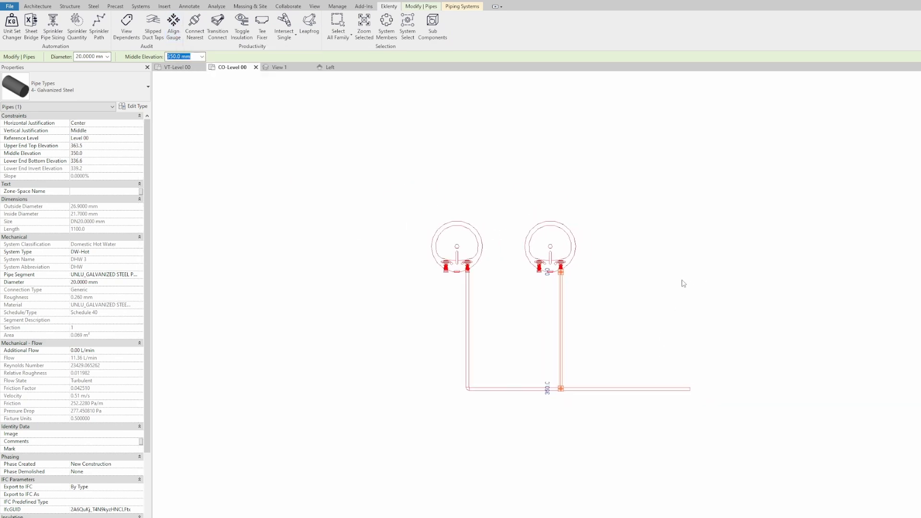
drag(819, 126, 313, 475)
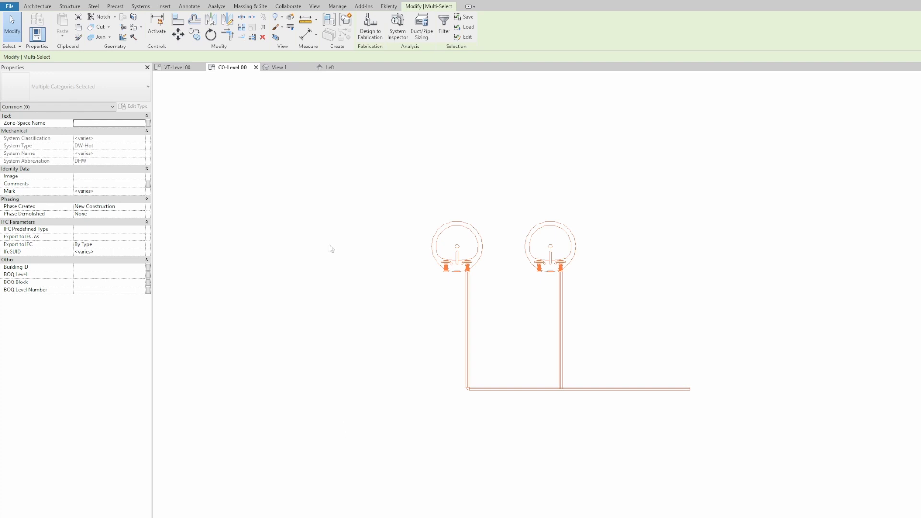
click(393, 7)
click(173, 24)
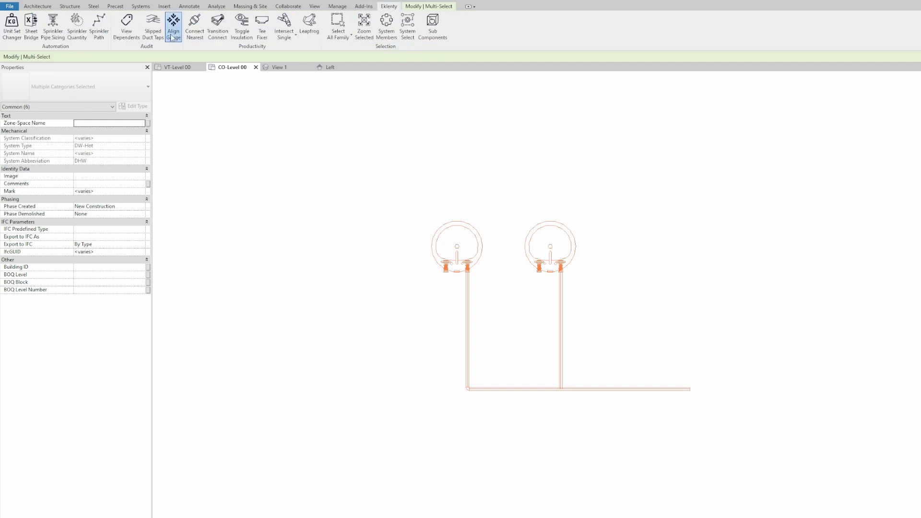
drag(170, 76, 253, 178)
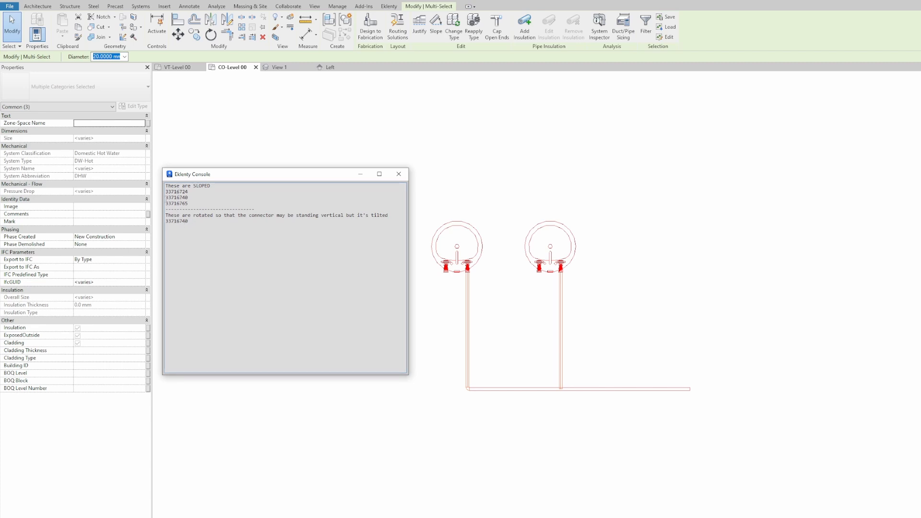
double_click(174, 185)
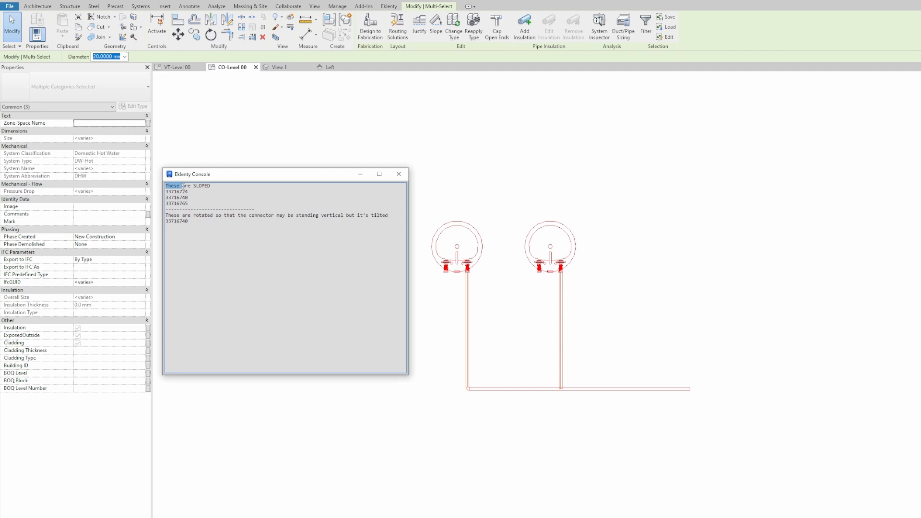
double_click(205, 215)
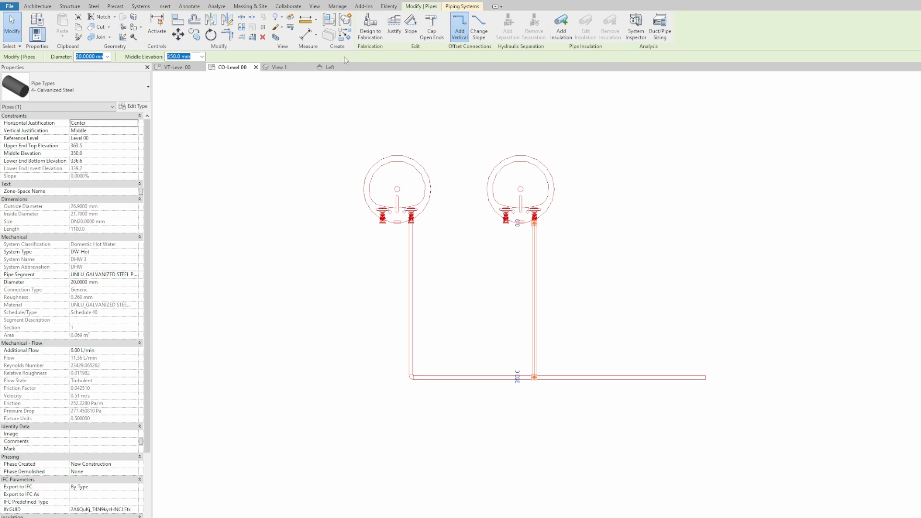
In the family's Left elevation, set the tap connector's height above the reference level to 350 mm
click(330, 67)
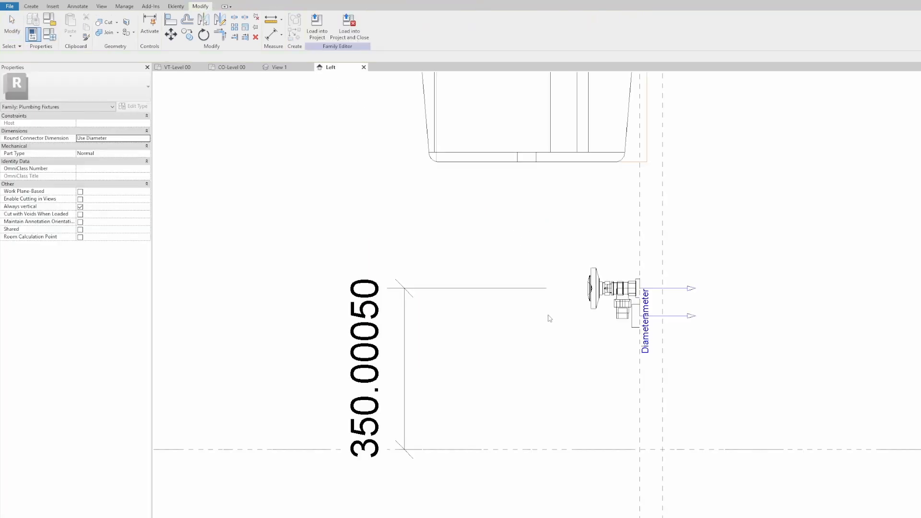
middle_drag(549, 316, 528, 300)
click(578, 285)
click(364, 337)
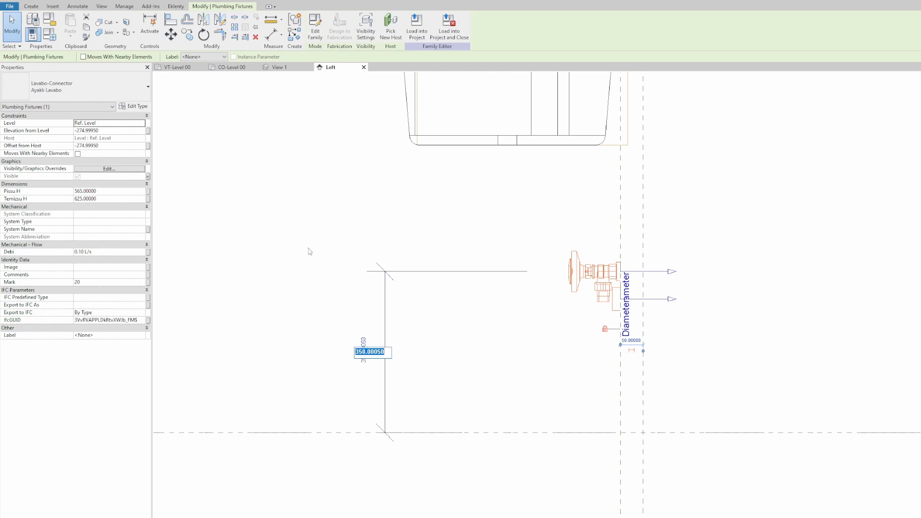
text(350)
key(Return)
key(Escape)
Load the corrected washbasin family into the project, overwriting the existing version and its parameter values
click(316, 26)
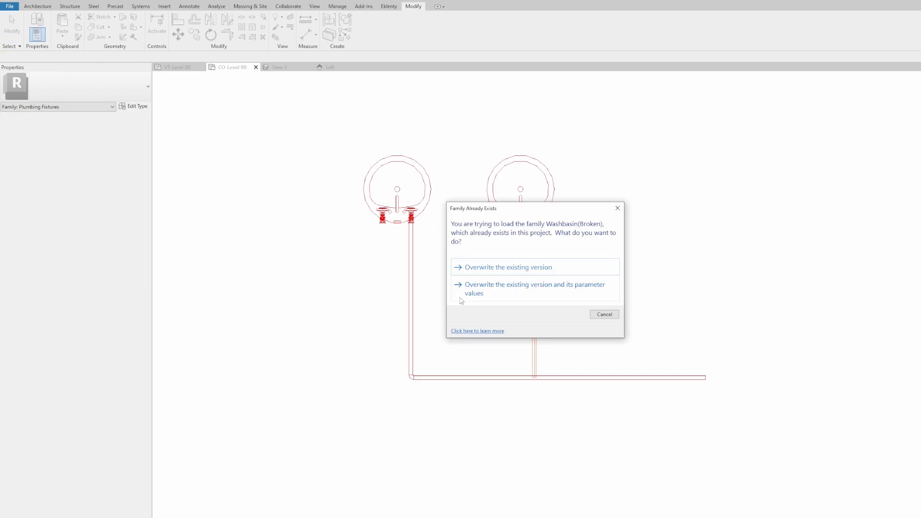
click(481, 292)
click(537, 288)
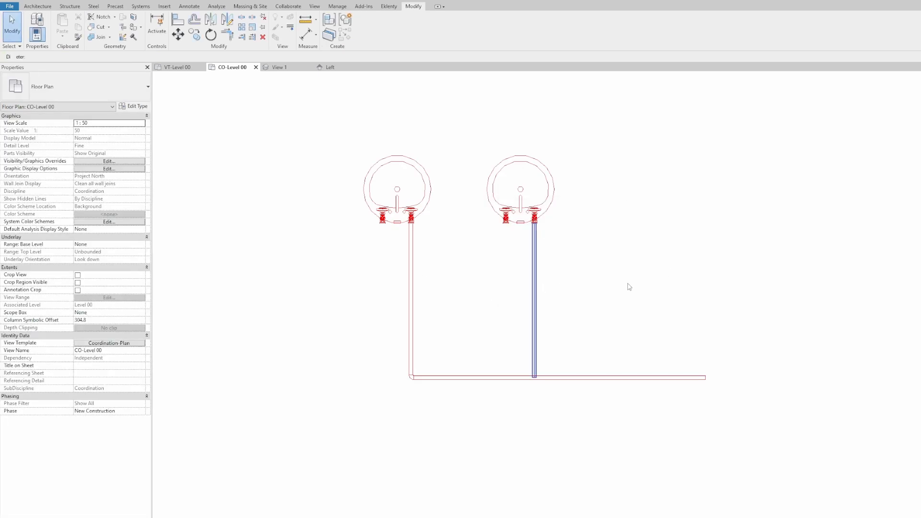
Delete all the existing pipes connected to the two washbasins in the CO-Level 00 plan
scroll(626, 282, down, 3)
drag(374, 247, 786, 457)
key(Delete)
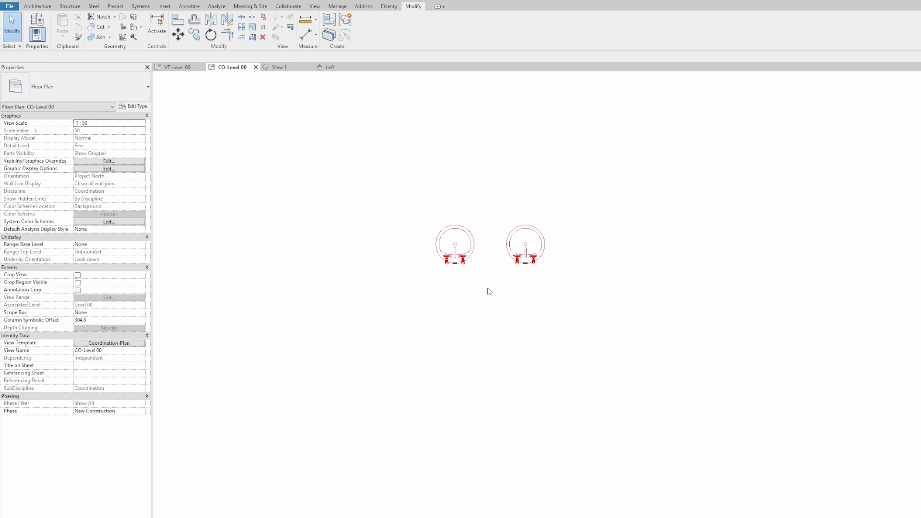
Draw a new 20 mm pipe from the first washbasin's hot-water tap, about 1400 mm straight out, then along past the second washbasin
click(471, 296)
click(463, 313)
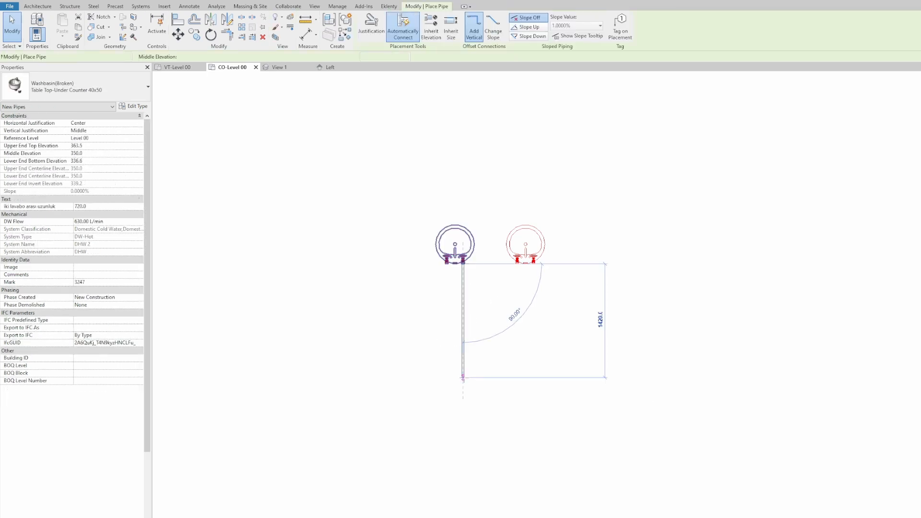
click(462, 375)
click(729, 374)
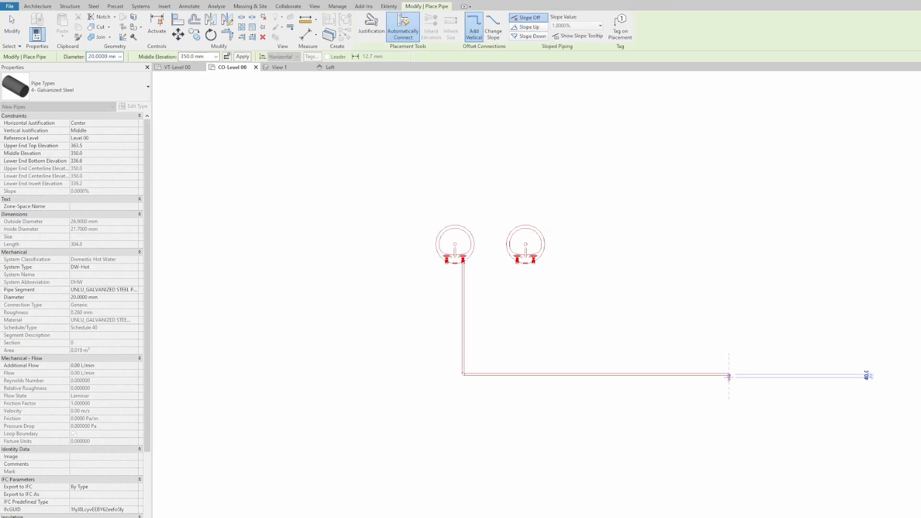
key(Escape)
key(Escape)
Delete the second washbasin and replace it with a copy of the first washbasin and its branch, meeting the main pipe
click(536, 262)
key(Delete)
drag(501, 244, 422, 340)
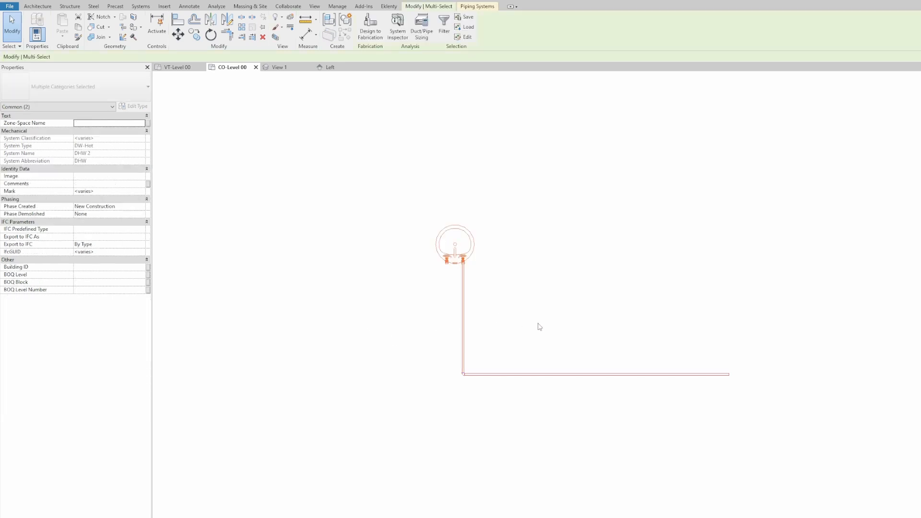
key(c)
key(o)
click(595, 305)
click(698, 305)
key(Escape)
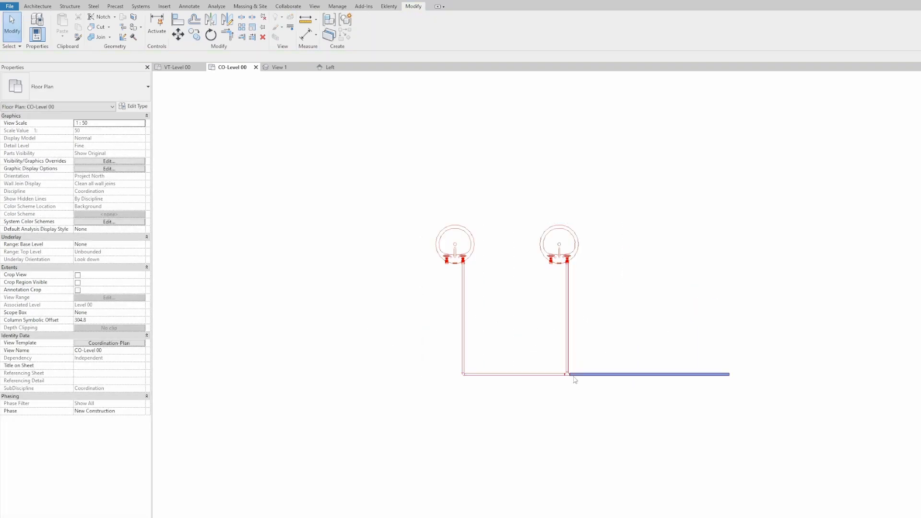
Run Align Gauge on both washbasins and all the rebuilt pipes to check them for slope or tilt
scroll(574, 376, up, 4)
scroll(575, 350, down, 4)
drag(818, 175, 342, 463)
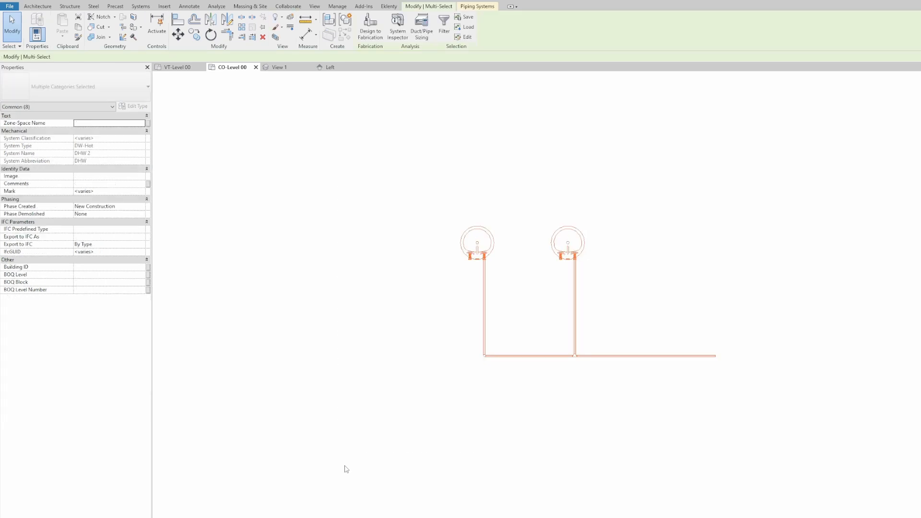
click(389, 5)
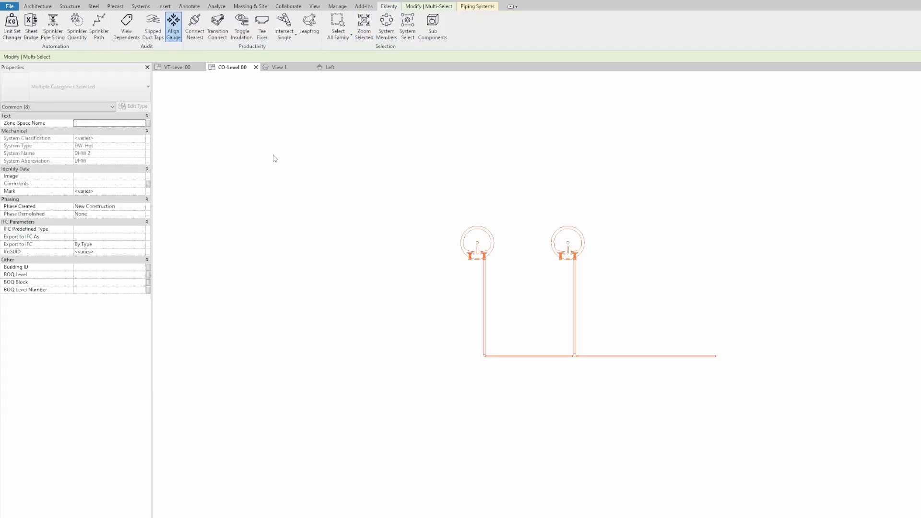
click(293, 180)
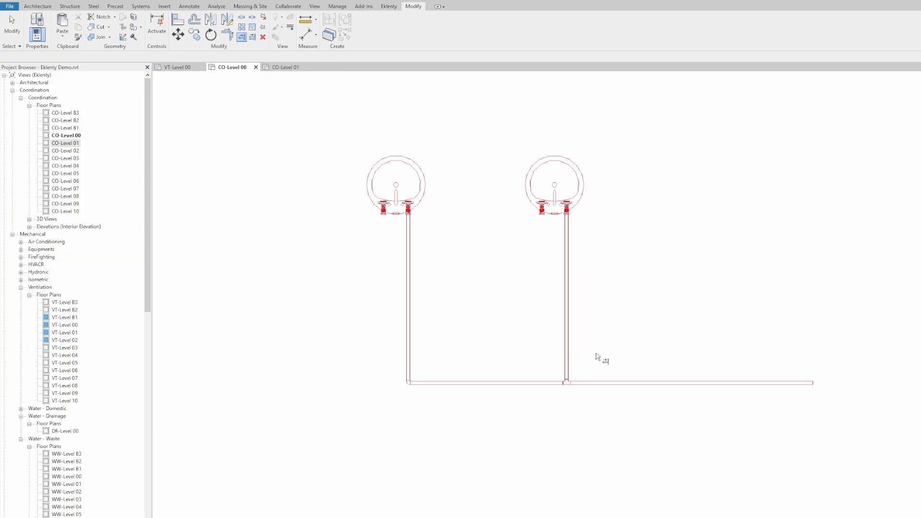
Copy the second washbasin with its branch pipe about 6 m away into the empty area of the plan
drag(663, 143, 536, 299)
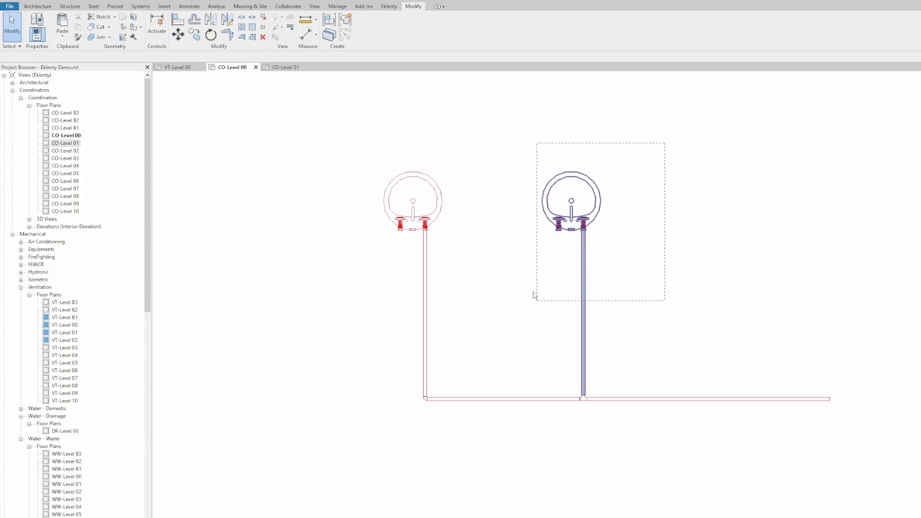
scroll(533, 291, down, 2)
middle_drag(542, 286, 782, 388)
key(c)
key(o)
click(806, 386)
click(409, 246)
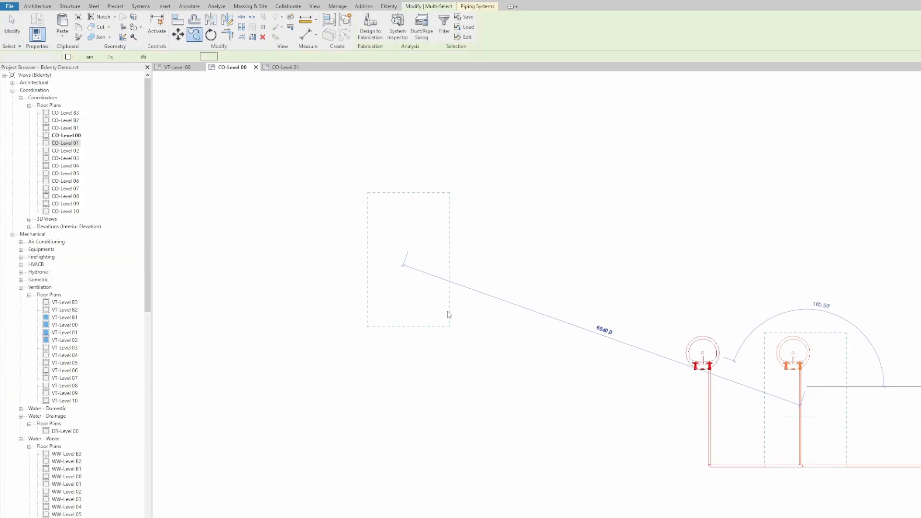
key(Escape)
key(Escape)
Draw a 20 mm vertical riser pipe beside the copied branch, from elevation -2000 to 5000 mm
middle_drag(435, 295, 484, 315)
click(451, 301)
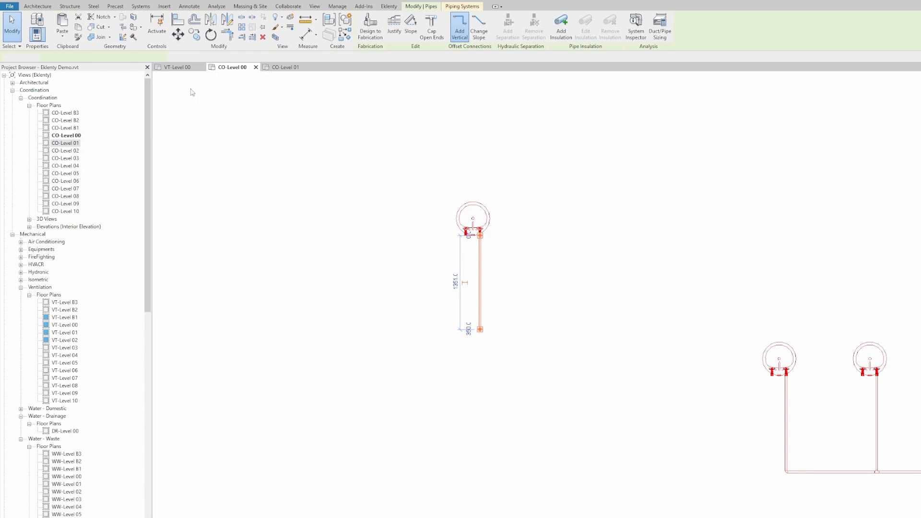
key(p)
key(i)
click(185, 57)
text(-2000)
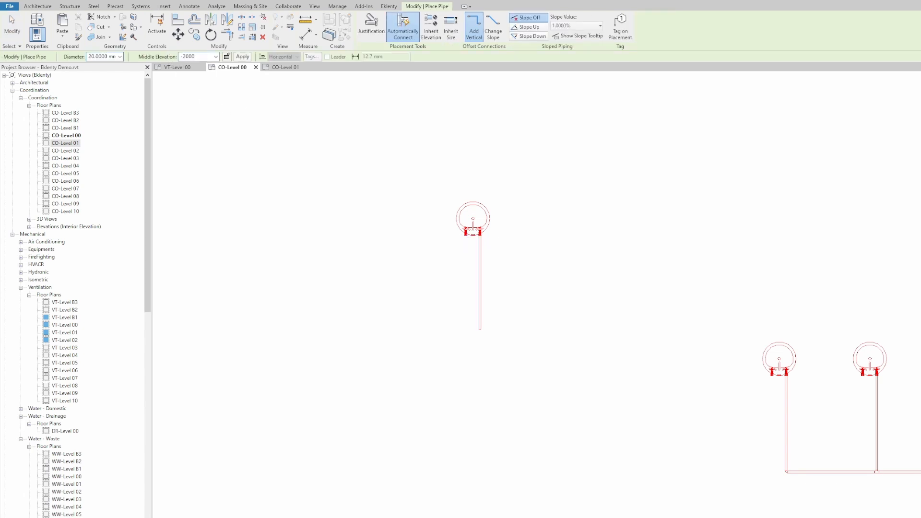
key(Return)
click(373, 326)
click(207, 57)
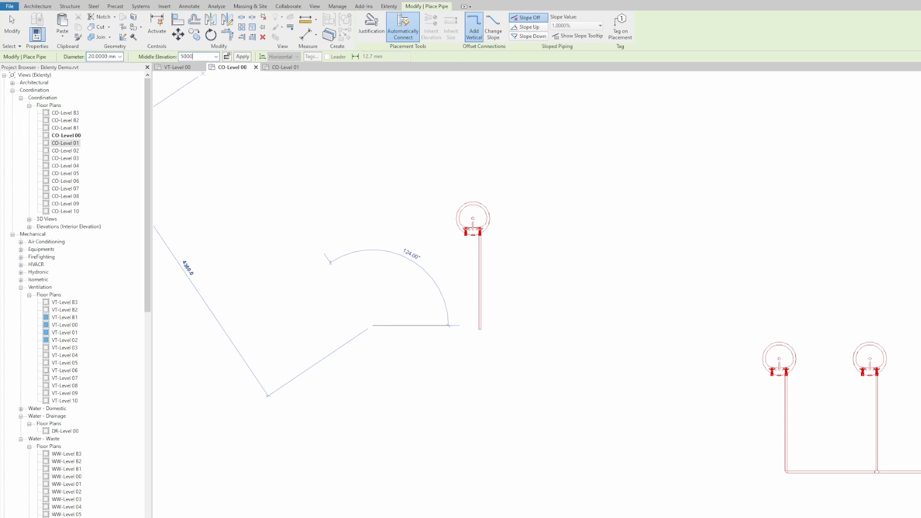
click(243, 57)
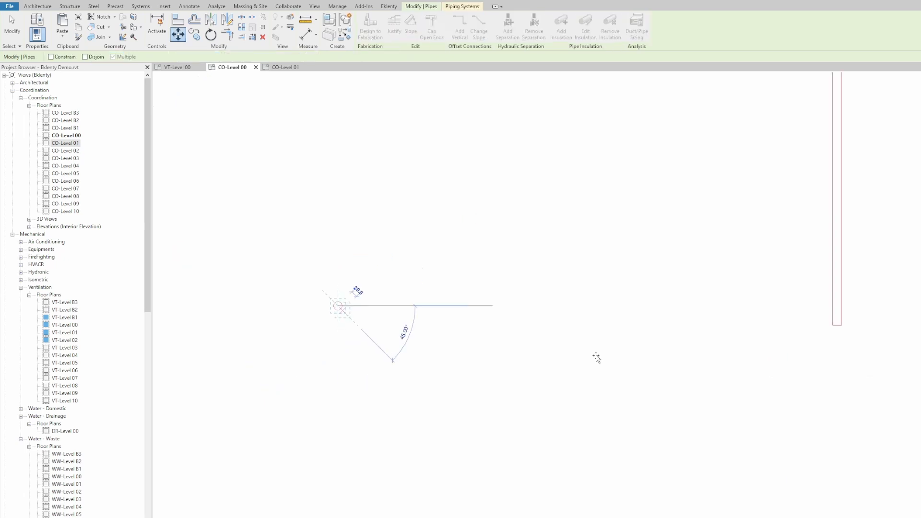
Move the riser onto the centreline at the open end of the copied branch pipe
middle_drag(596, 355, 329, 370)
scroll(566, 335, up, 2)
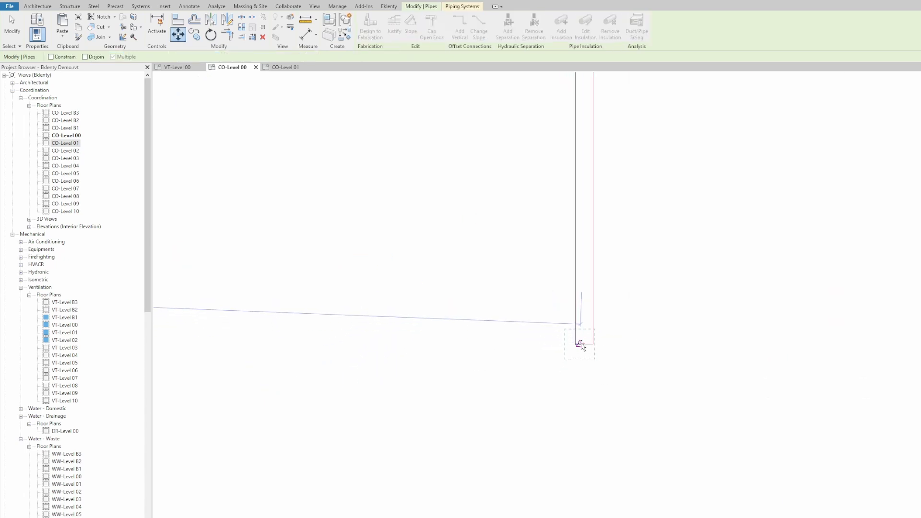
click(586, 345)
Show the riser and branch in a section-boxed 3D view and connect the branch pipe to the riser
drag(633, 330, 551, 378)
key(b)
key(x)
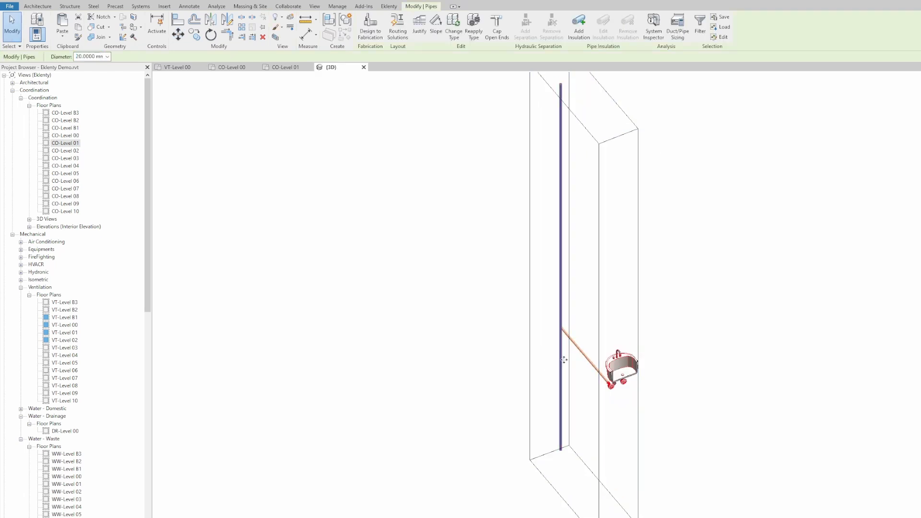
scroll(565, 352, up, 3)
key(Escape)
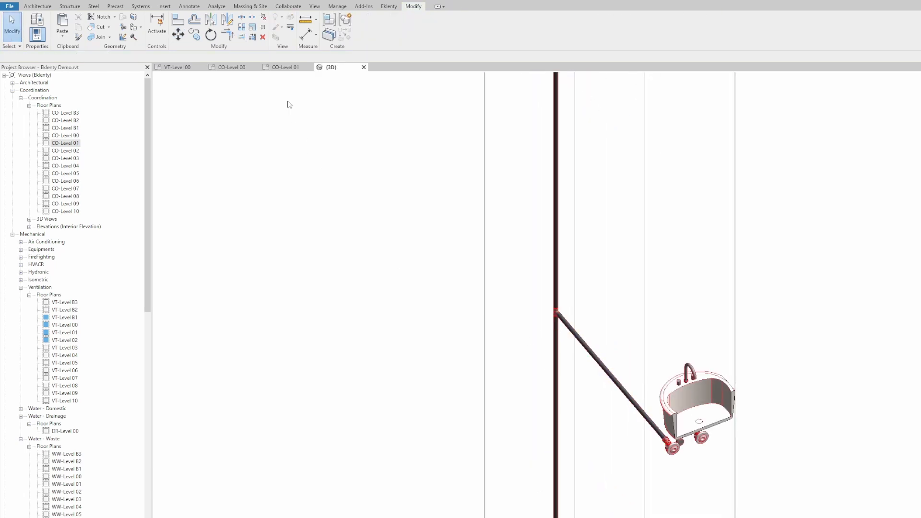
Copy the washbasin and its branch pipe from CO-Level 00 and paste them into CO-Level 01 at the same plan position
click(285, 67)
click(232, 67)
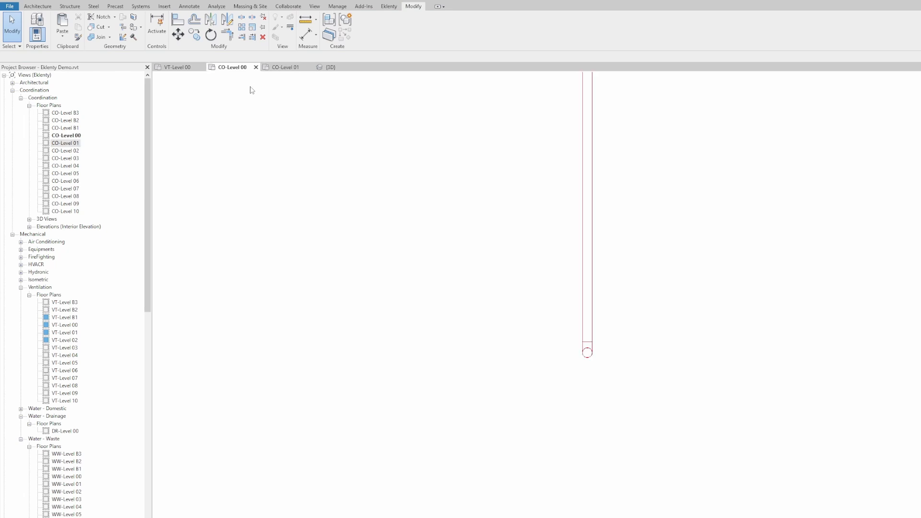
middle_drag(577, 324, 545, 395)
scroll(545, 374, down, 2)
middle_drag(548, 347, 526, 431)
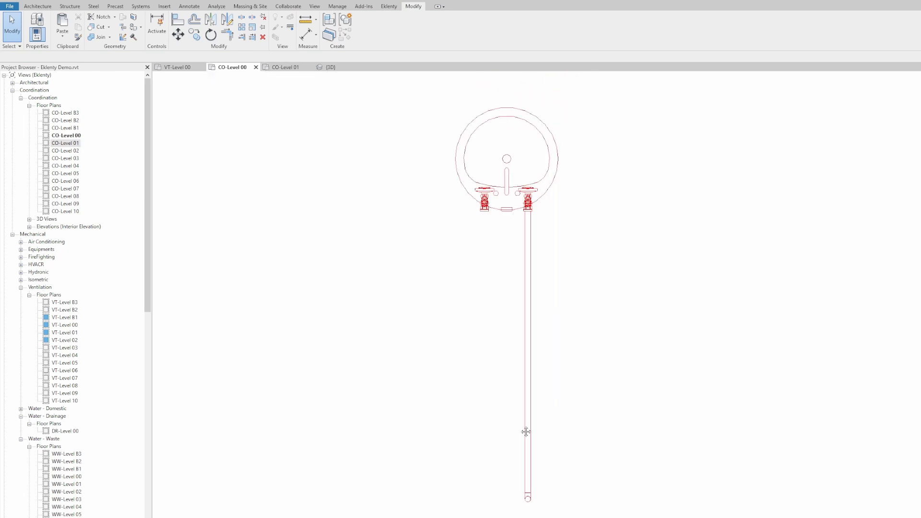
scroll(529, 355, down, 3)
drag(599, 201, 461, 348)
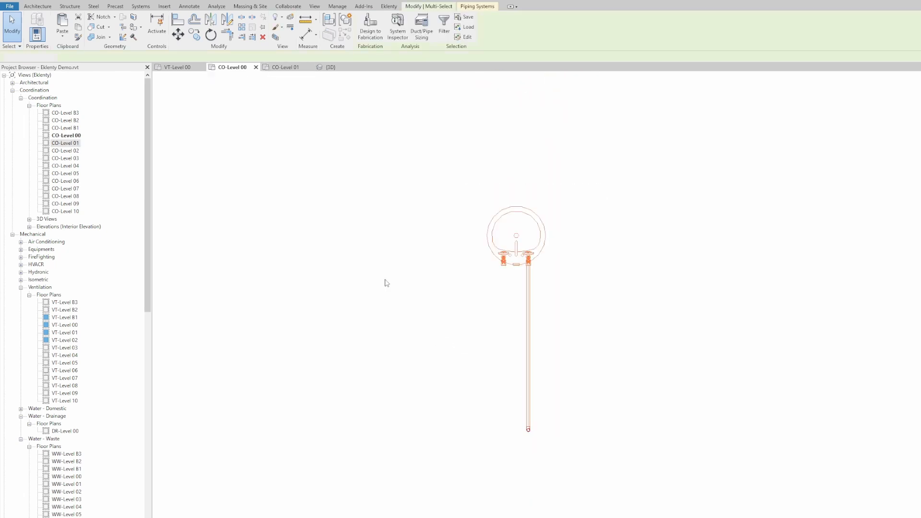
click(286, 67)
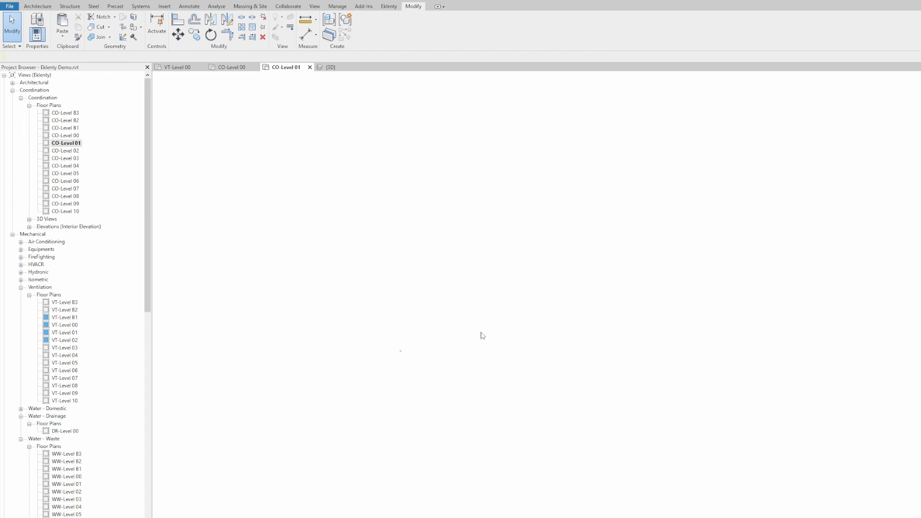
key(ctrl+v)
click(500, 328)
Move the Level 01 washbasin and its branch pipe 1 mm sideways, off the riser's centreline
scroll(389, 347, up, 4)
middle_drag(413, 345, 422, 470)
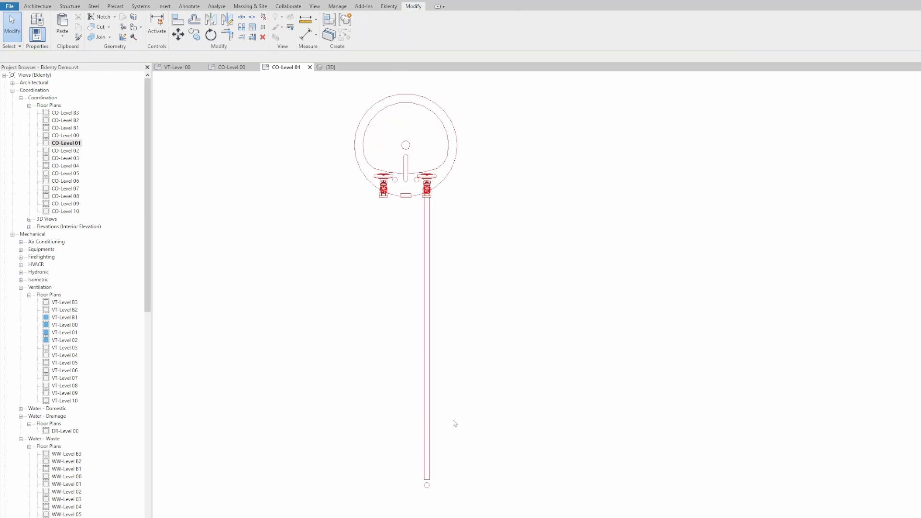
scroll(451, 410, down, 2)
drag(512, 192, 343, 371)
middle_drag(340, 376, 423, 299)
scroll(443, 367, up, 3)
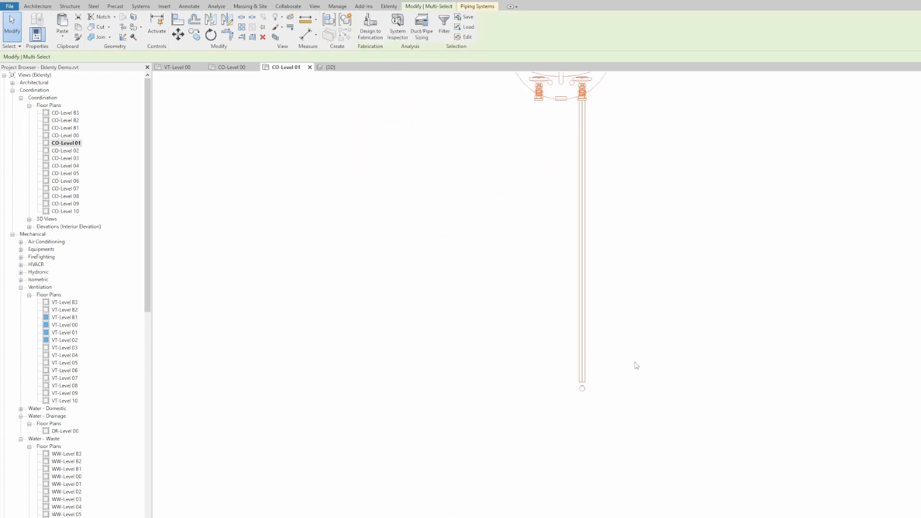
key(m)
key(v)
click(667, 349)
text(1)
key(Return)
key(Escape)
scroll(624, 383, up, 3)
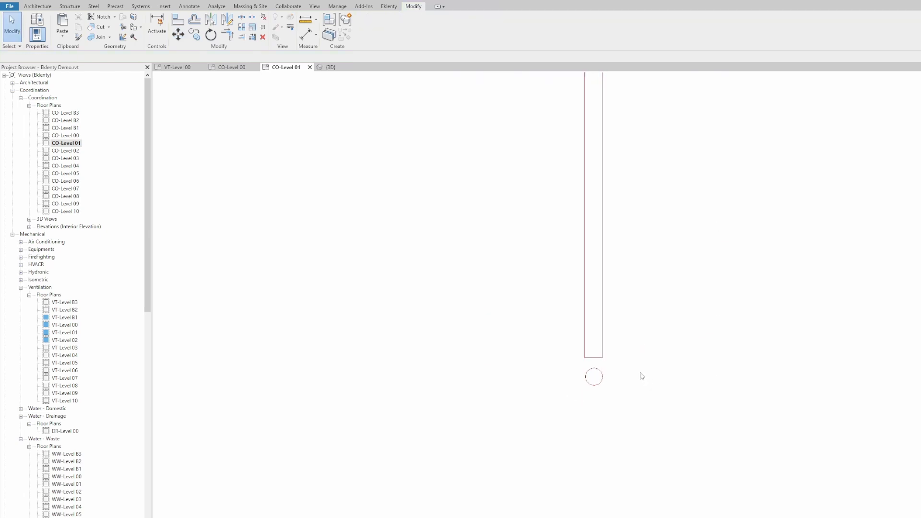
Extend the 3D view's section box upward to include the whole Level 01 washbasin and branch pipe
click(332, 68)
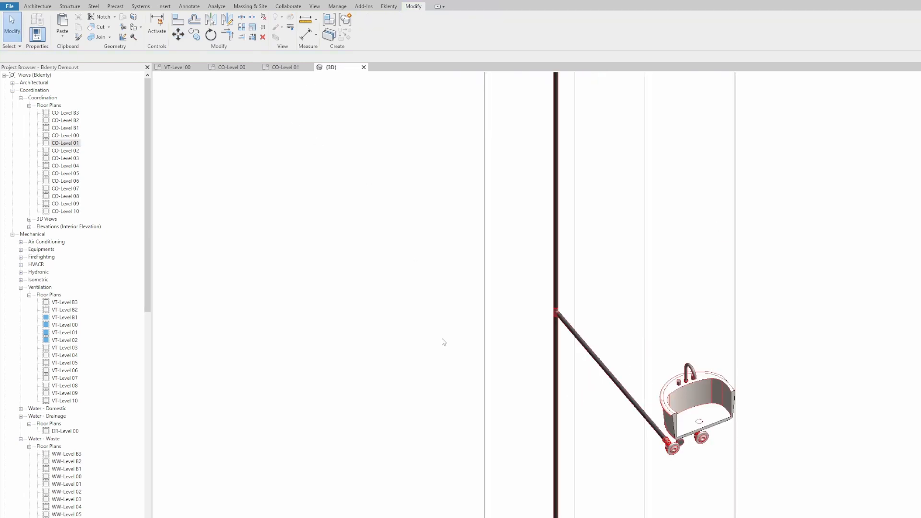
key(e)
key(x)
middle_drag(561, 322, 523, 503)
scroll(523, 504, down, 3)
key(Escape)
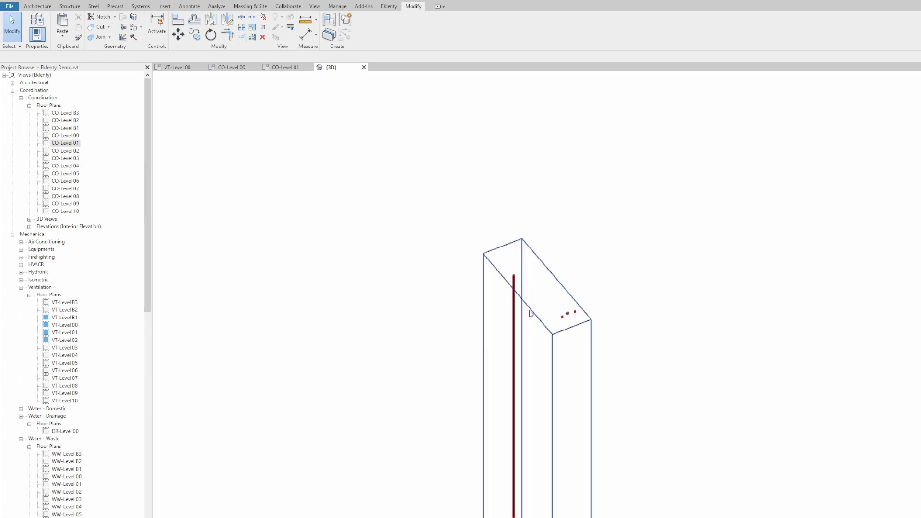
click(530, 312)
shift+middle_drag(541, 347, 561, 279)
drag(538, 249, 538, 157)
scroll(510, 222, up, 5)
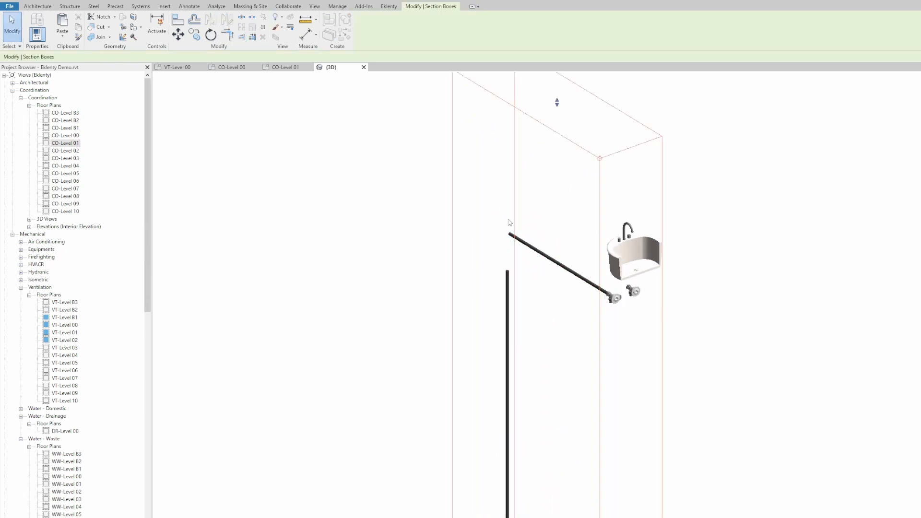
Stretch the riser's upper end above the height of the Level 01 branch pipe
key(e)
key(x)
click(510, 284)
key(Escape)
click(508, 292)
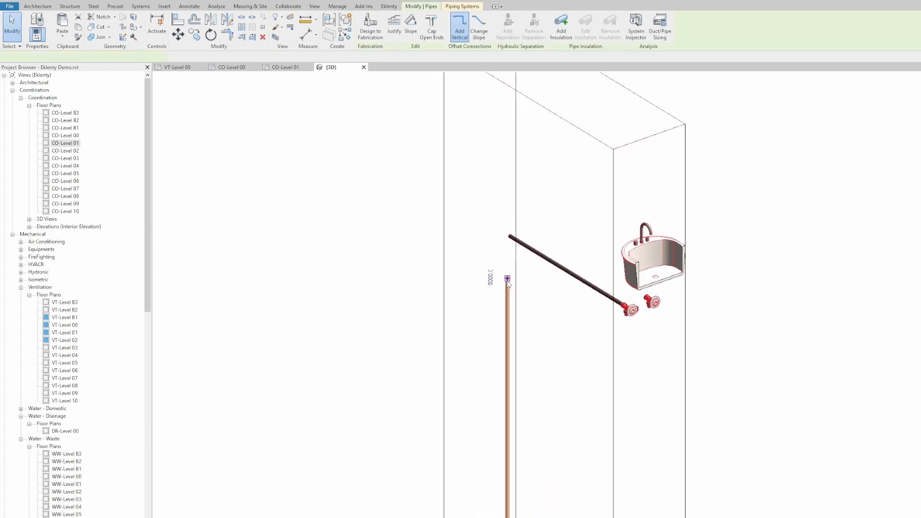
drag(507, 280, 507, 119)
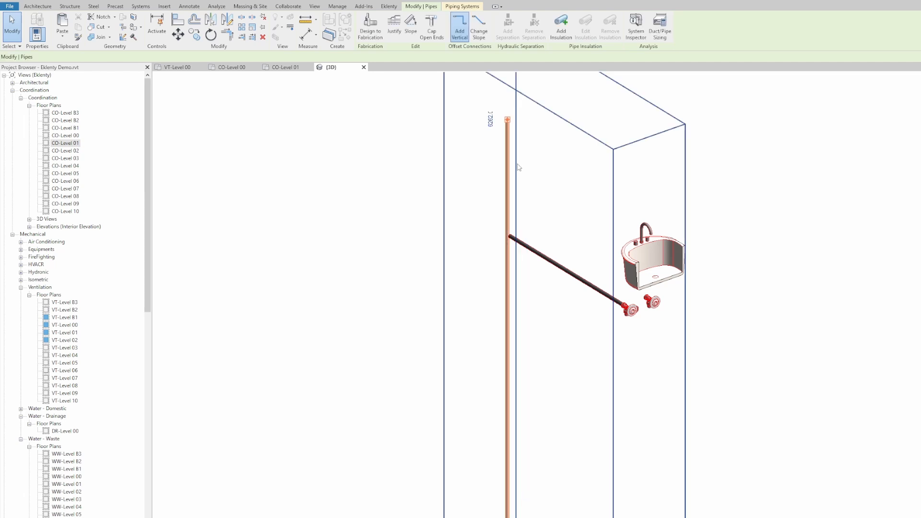
Try to extend the Level 01 branch pipe to the riser with Trim/Extend in the 3D view
middle_drag(516, 166, 497, 161)
key(Escape)
key(e)
key(x)
click(488, 189)
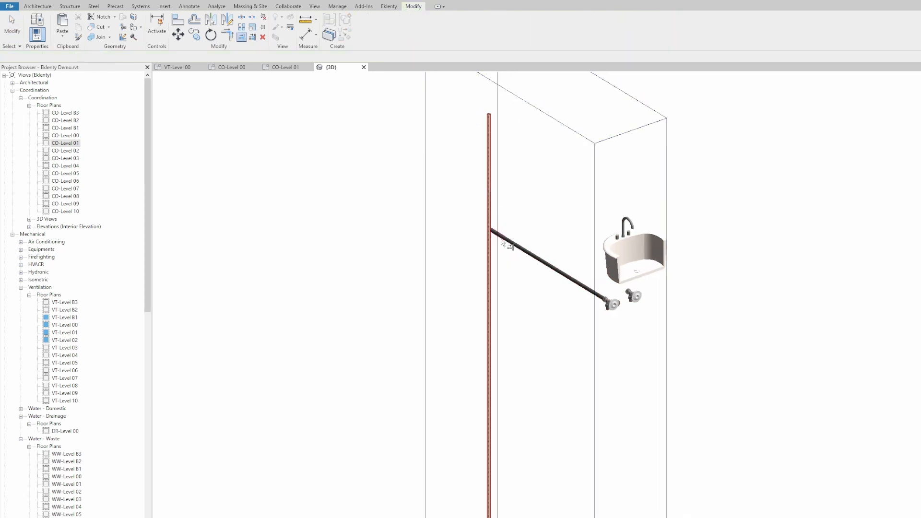
scroll(510, 245, up, 2)
key(Escape)
key(Escape)
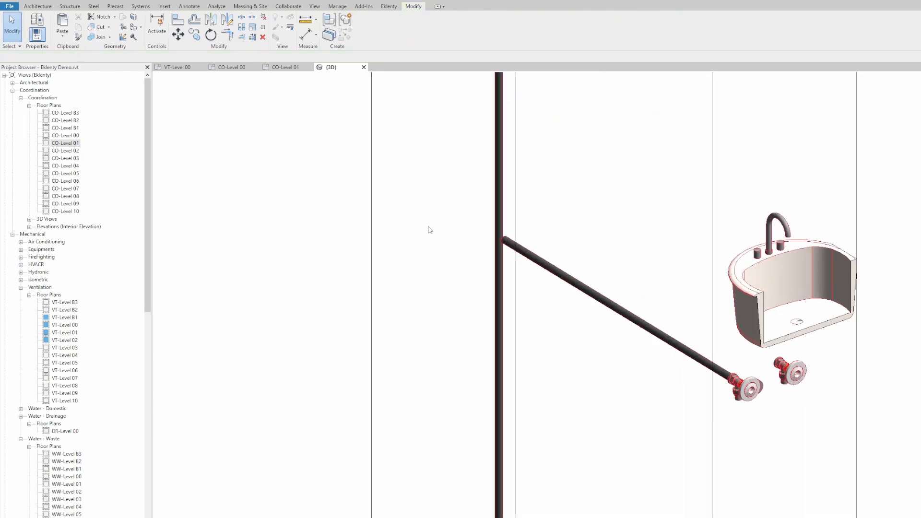
In the CO-Level 01 plan, stretch the branch pipe's open end to the riser's centre to connect them
click(286, 67)
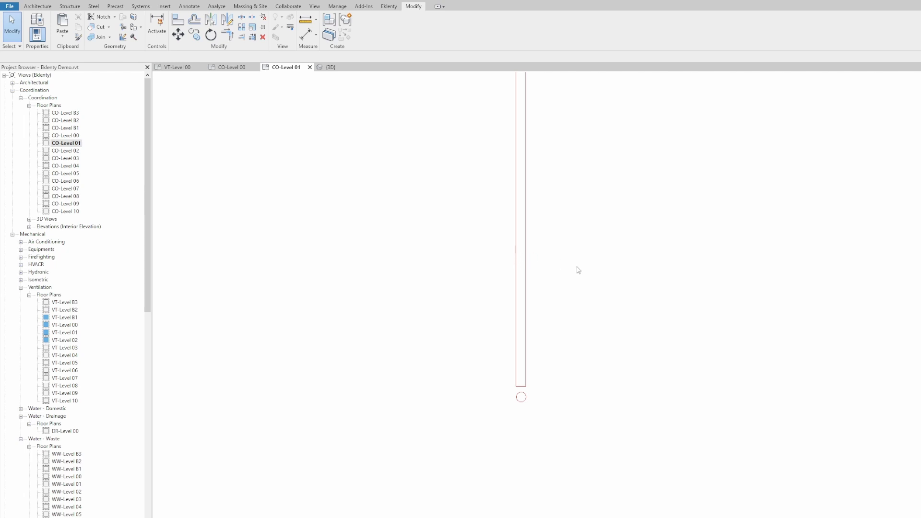
middle_drag(577, 372, 578, 351)
click(529, 358)
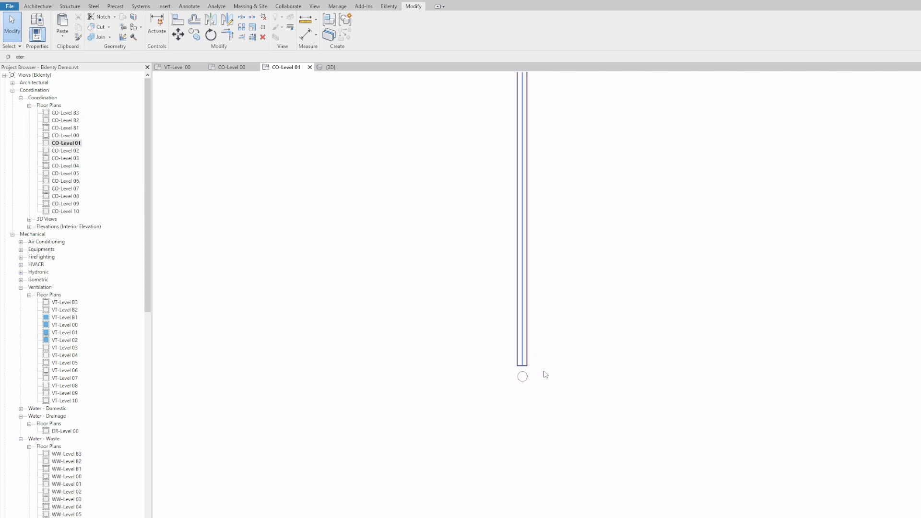
scroll(542, 373, up, 2)
drag(506, 359, 506, 381)
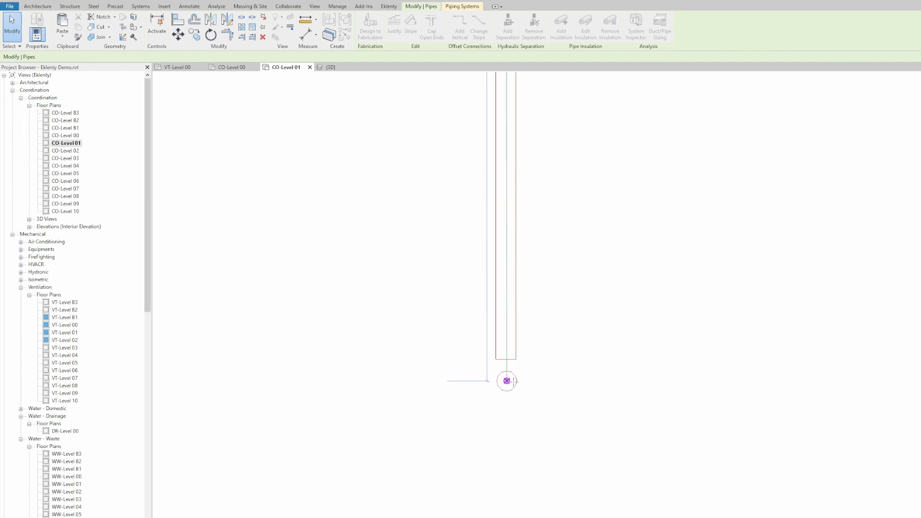
click(614, 353)
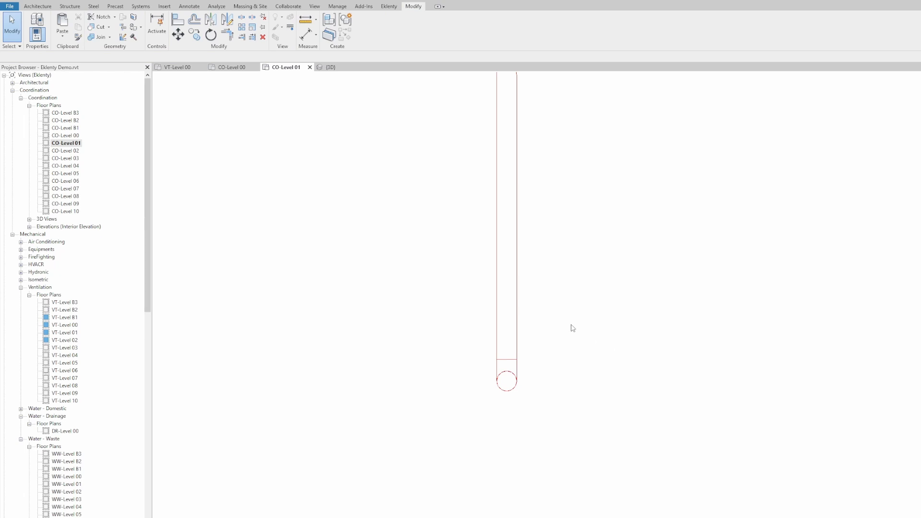
Check the Level 01 branch pipe connected to the riser with Align Gauge and examine the reported off-axis element
scroll(570, 328, down, 5)
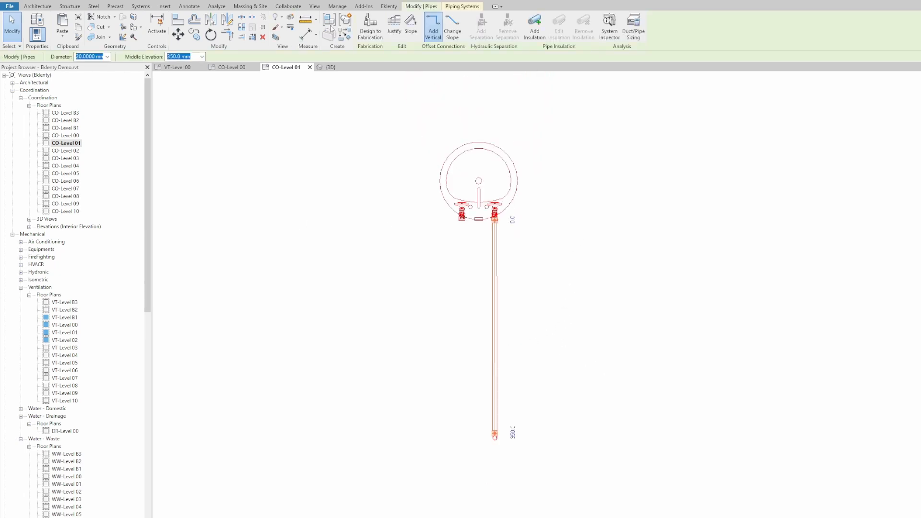
click(389, 6)
click(185, 45)
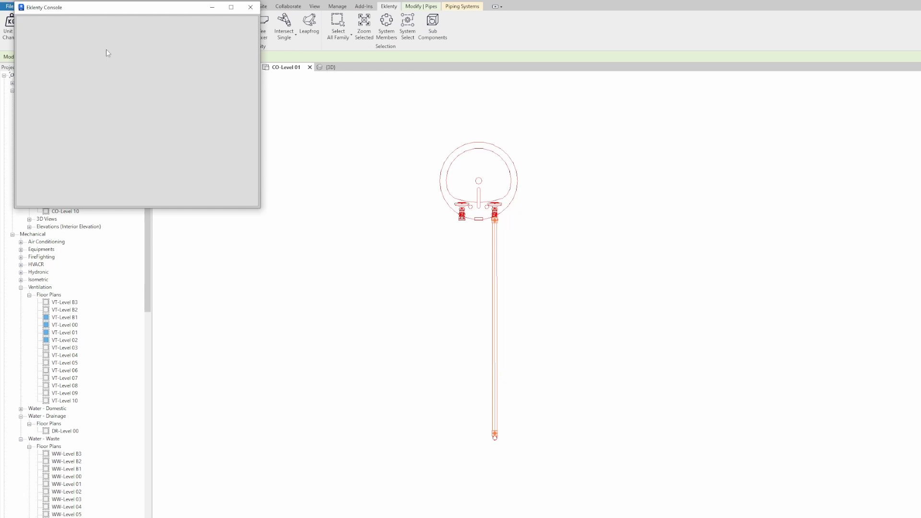
drag(85, 11, 279, 232)
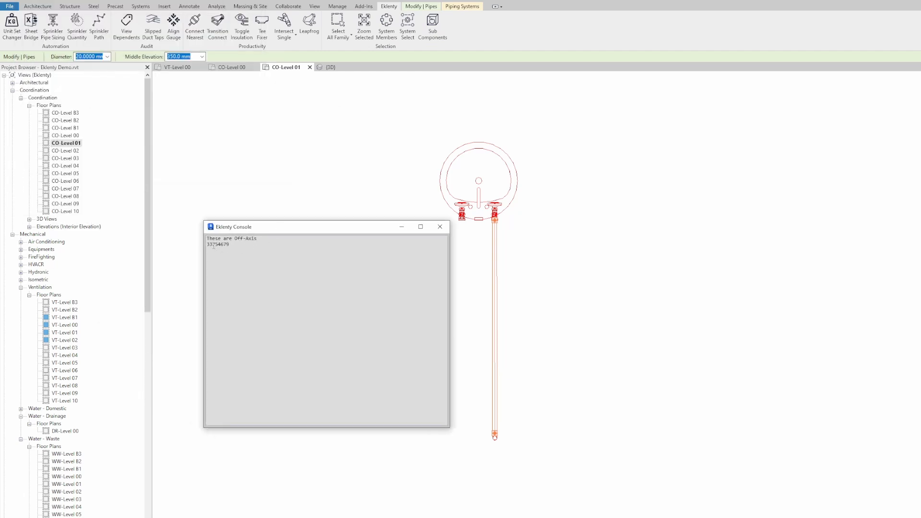
double_click(228, 244)
click(440, 226)
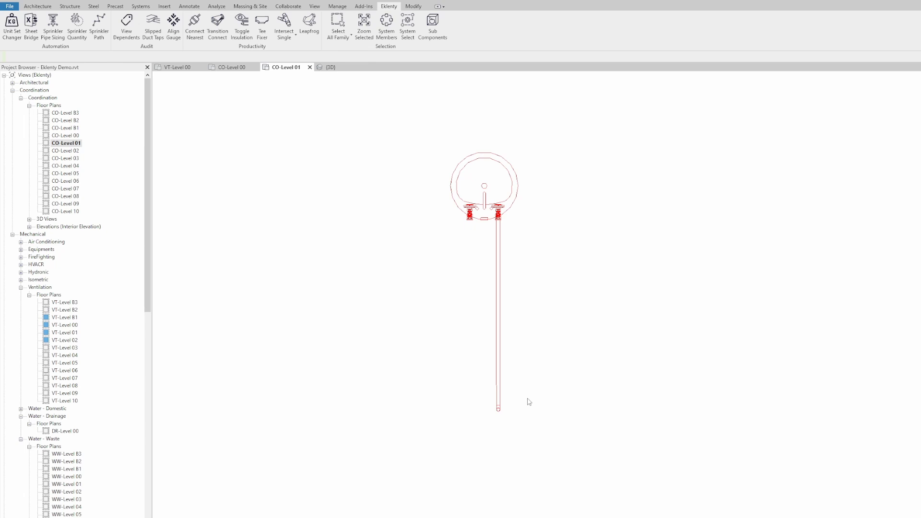
Draw a section line across the CO-Level 01 plan just below the riser, looking toward the washbasin
scroll(551, 381, up, 2)
scroll(542, 387, up, 3)
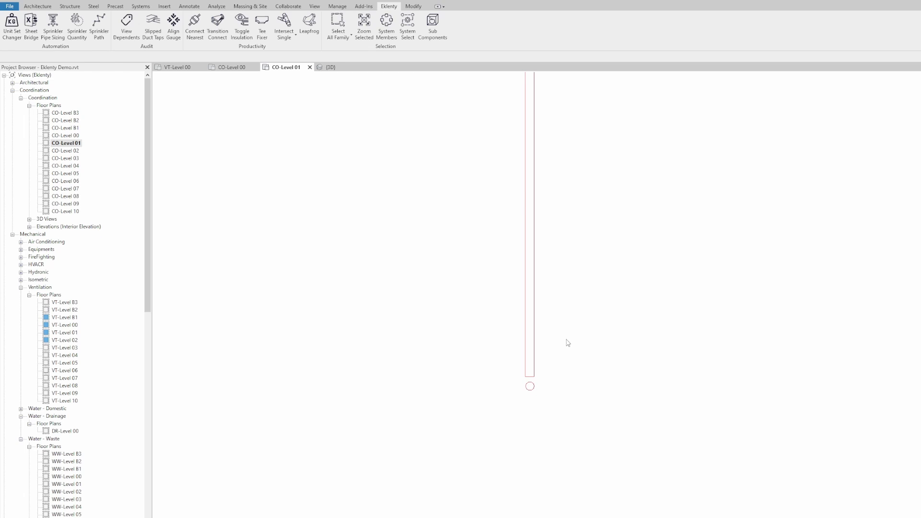
click(533, 388)
scroll(531, 385, up, 2)
click(580, 384)
scroll(307, 157, down, 2)
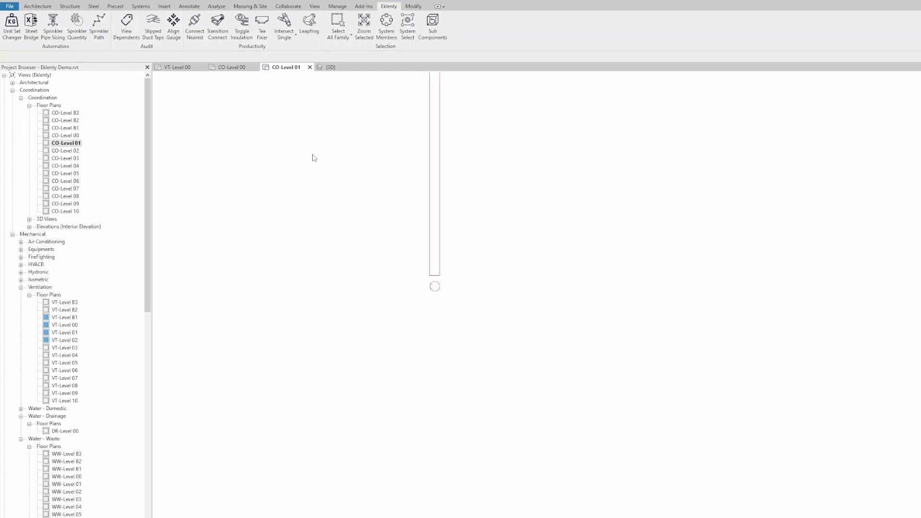
click(197, 0)
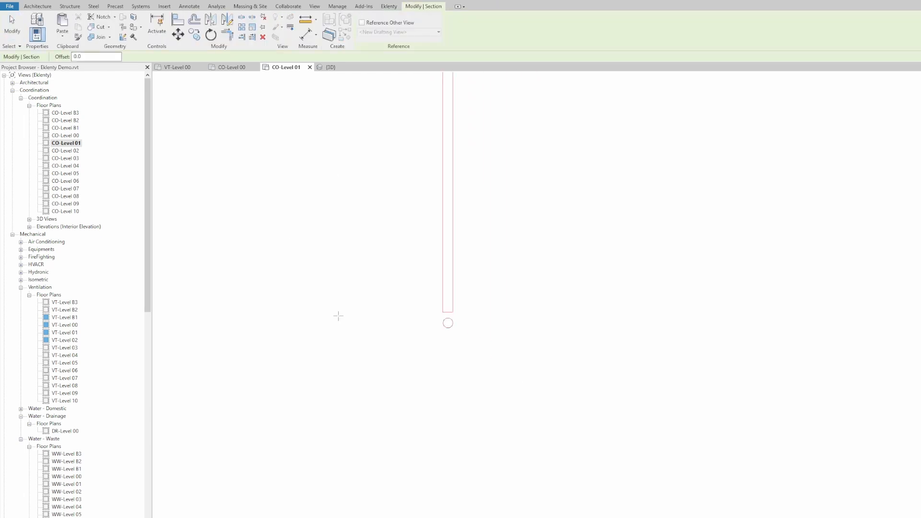
click(328, 353)
click(594, 372)
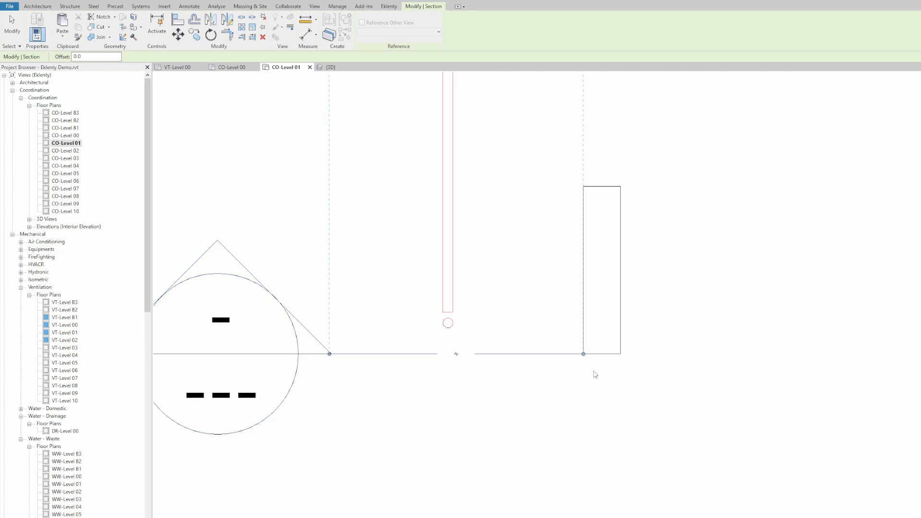
key(Escape)
Open the new section's view and pull the riser's upper end down onto the centre of the Level 01 branch pipe
scroll(577, 401, down, 3)
scroll(543, 386, down, 3)
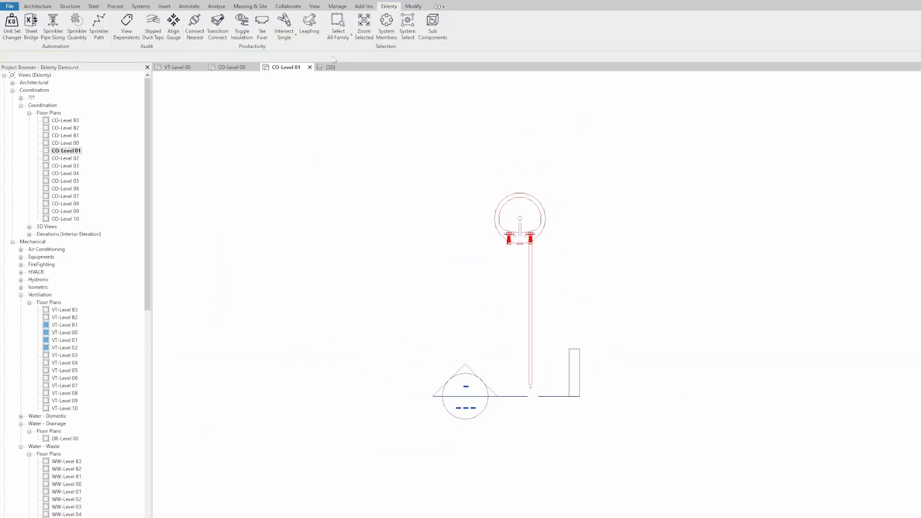
double_click(551, 388)
middle_drag(675, 354, 609, 378)
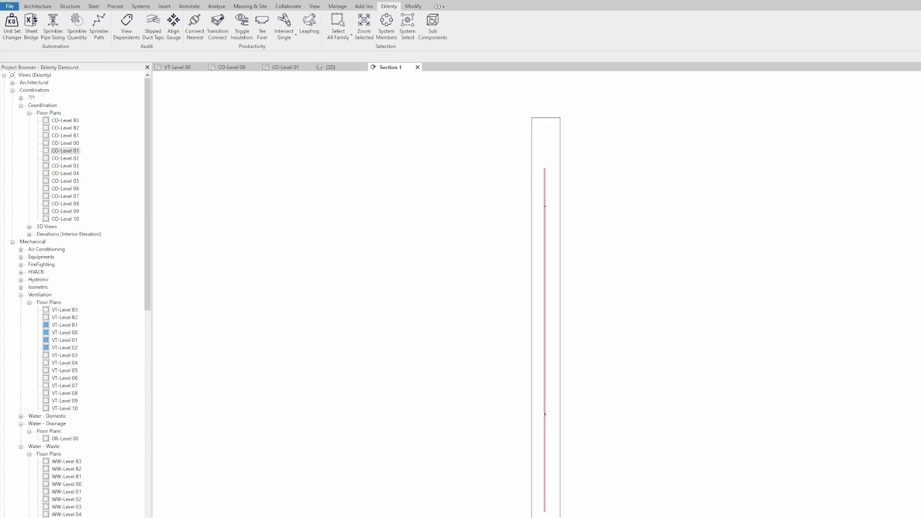
scroll(550, 192, up, 5)
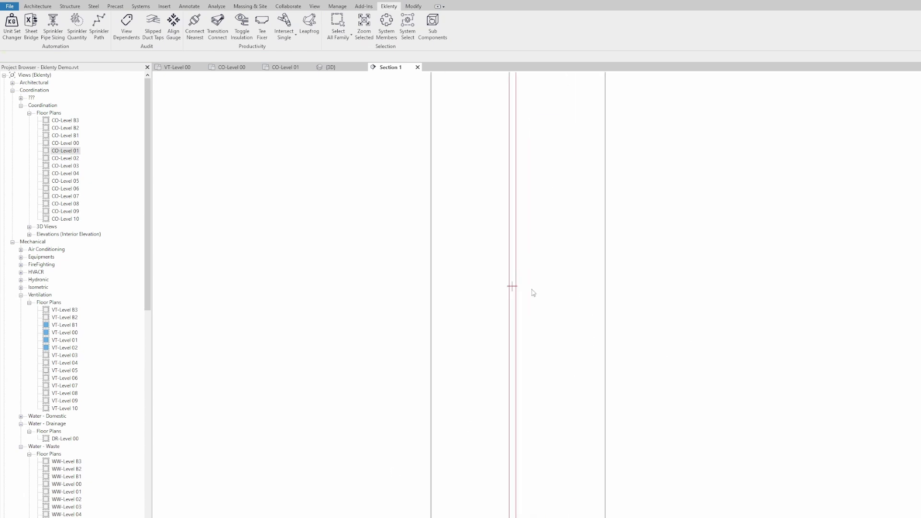
click(528, 102)
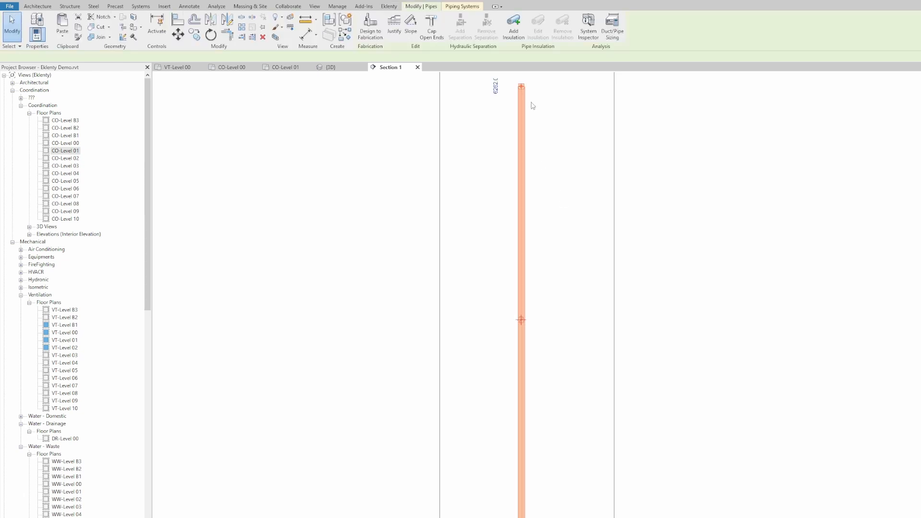
drag(523, 87, 521, 318)
Select the riser in the section view and inspect it along its length for lean
scroll(551, 366, down, 2)
middle_drag(564, 425, 586, 229)
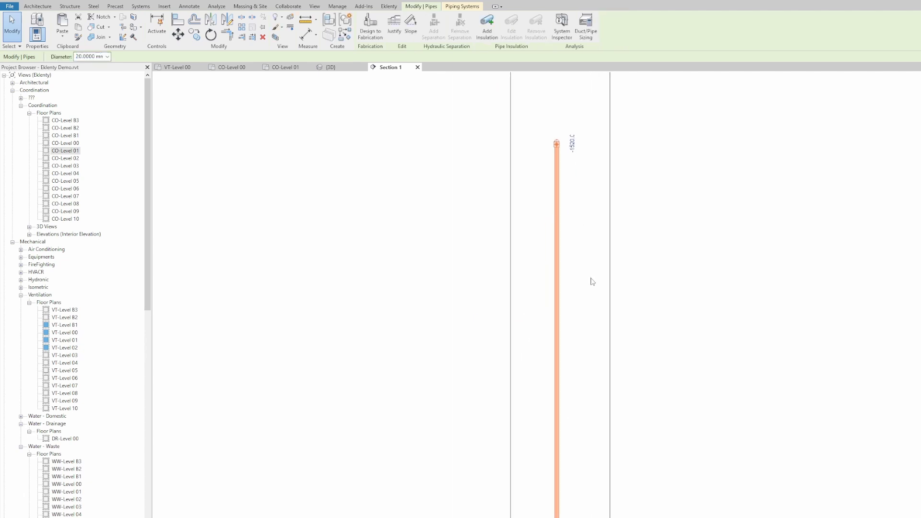
scroll(591, 279, down, 2)
middle_drag(602, 335, 584, 224)
key(Escape)
click(559, 262)
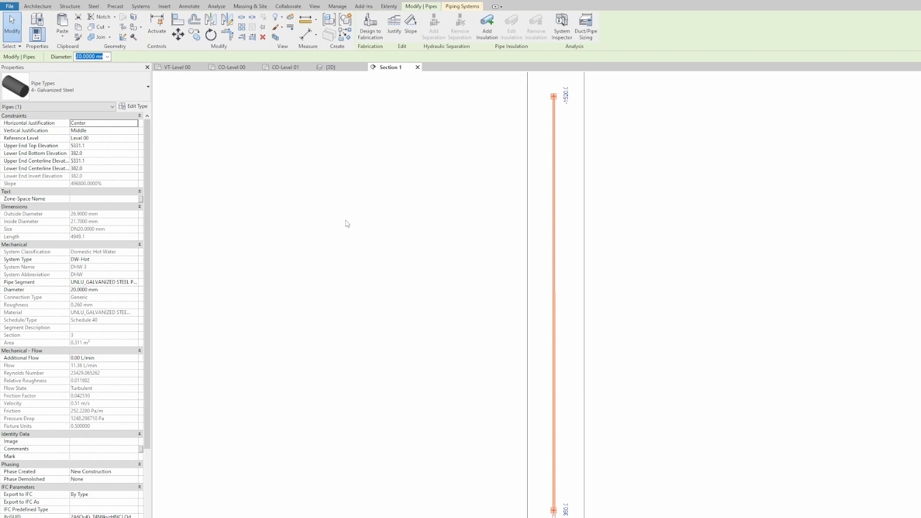
In the CO-Level 00 plan, copy the connected washbasin, branch pipe and riser to three new locations using the Multiple option
click(231, 67)
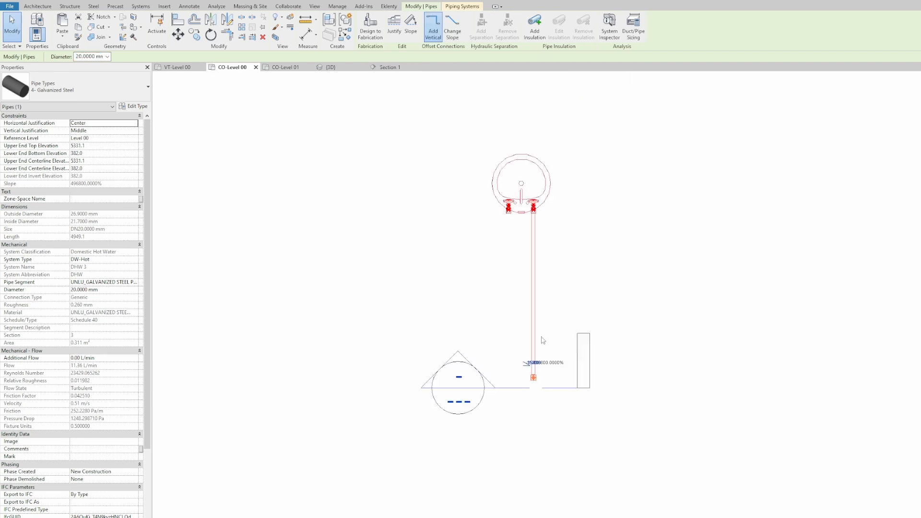
key(Tab)
click(535, 337)
scroll(581, 307, down, 2)
middle_drag(581, 283, 481, 353)
key(c)
key(o)
click(611, 380)
click(694, 321)
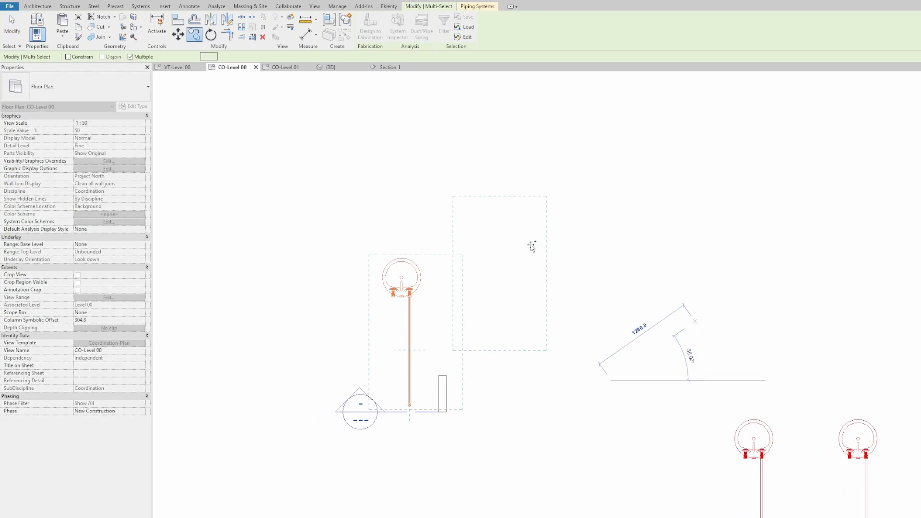
click(454, 215)
click(509, 350)
key(Escape)
key(Escape)
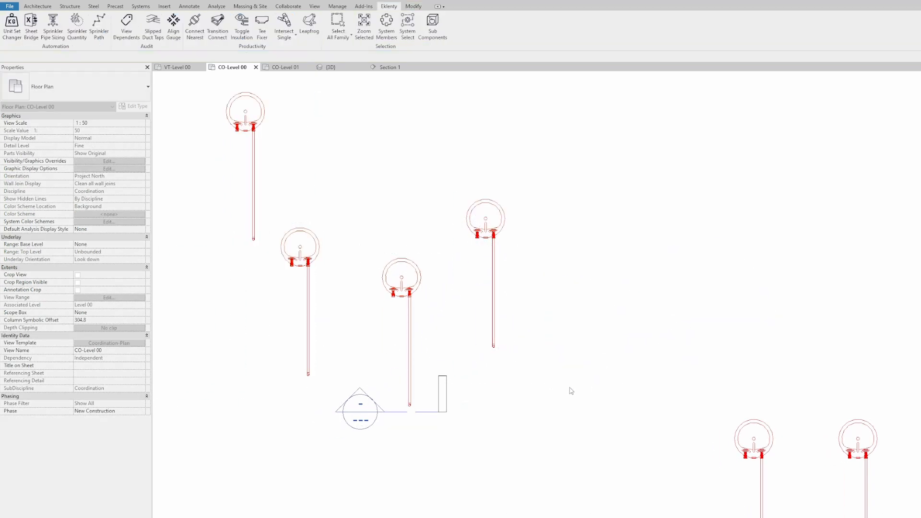
Check the original washbasin assembly and its three copies with Align Gauge for leaning vertical pipes
scroll(569, 388, down, 2)
click(392, 257)
drag(661, 123, 312, 445)
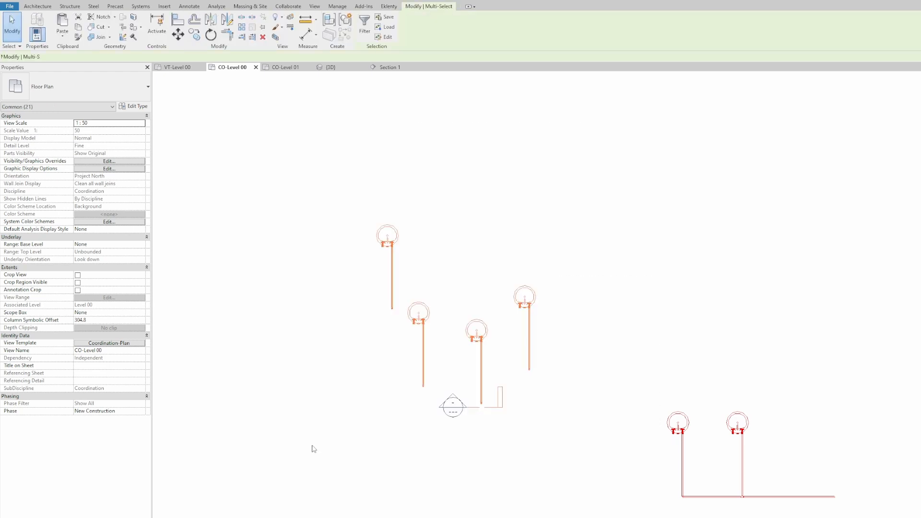
click(388, 6)
click(174, 22)
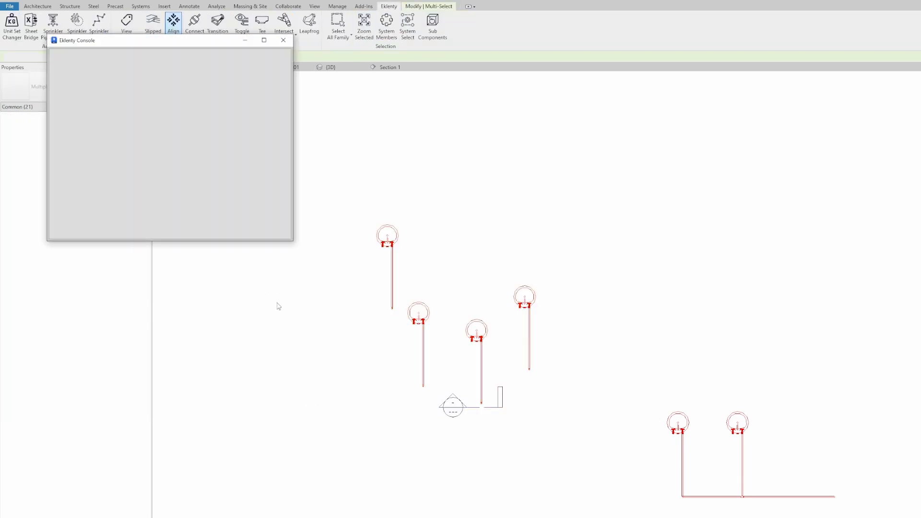
drag(149, 42, 269, 183)
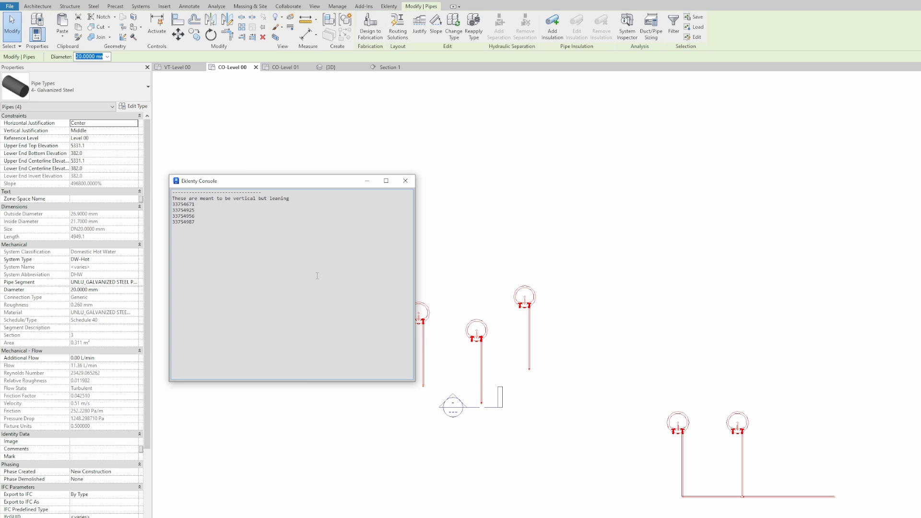
click(406, 181)
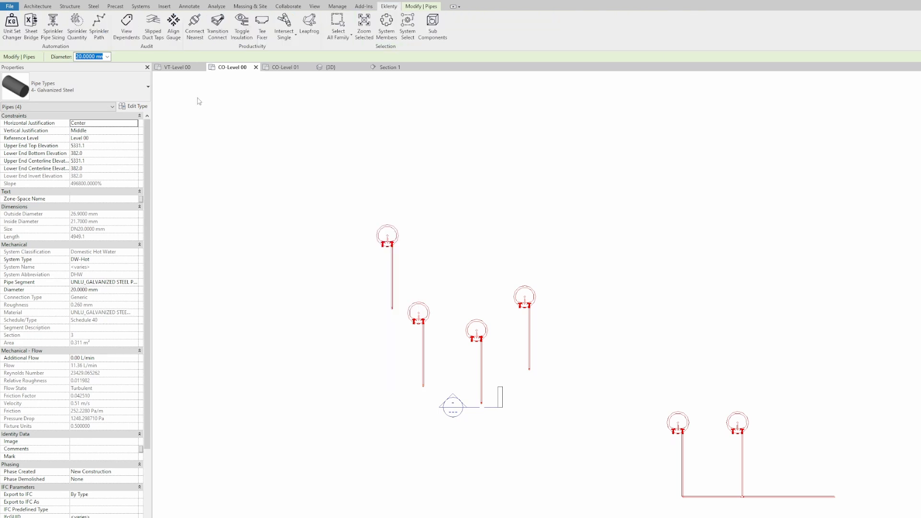
click(236, 160)
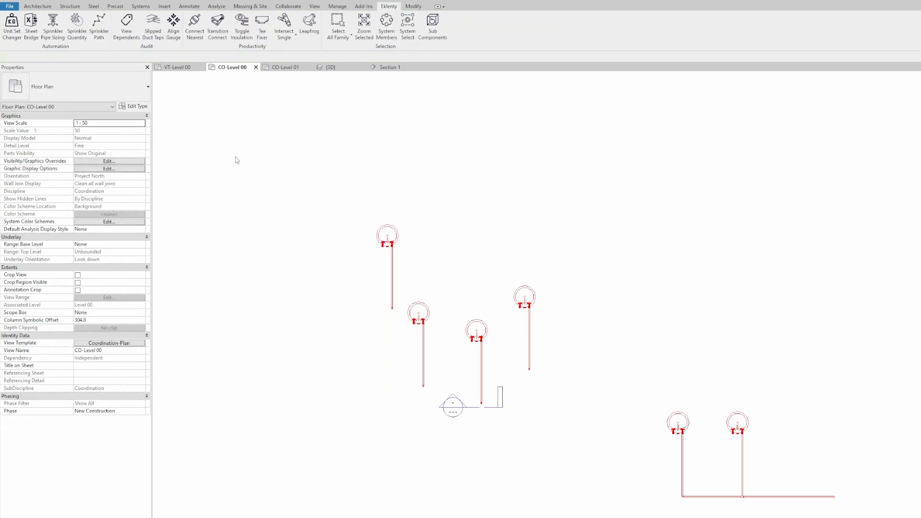